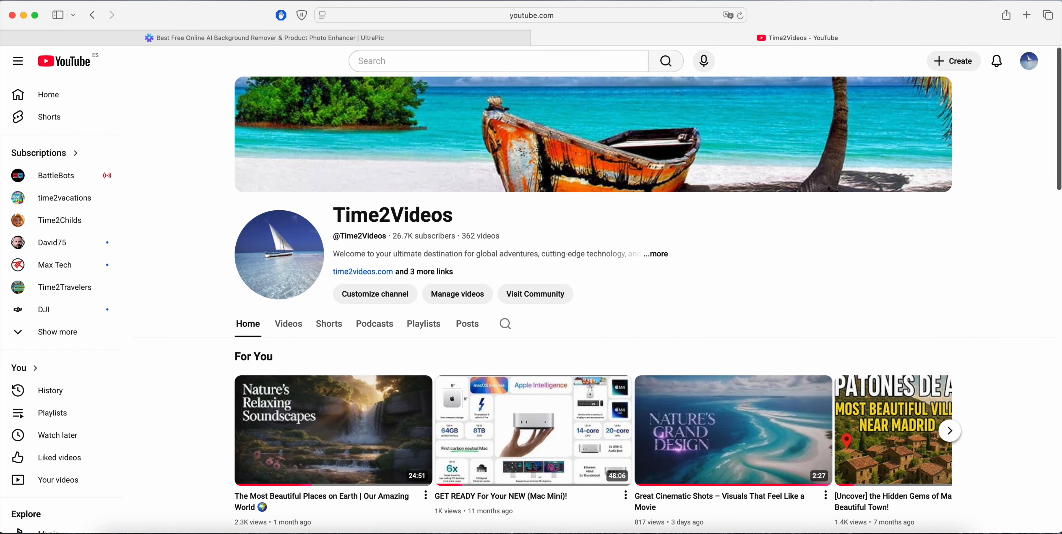
Close the YouTube tab and examine the UltraPic home page's features, supported shopping platforms and upload-to-download section.
key("super+w")
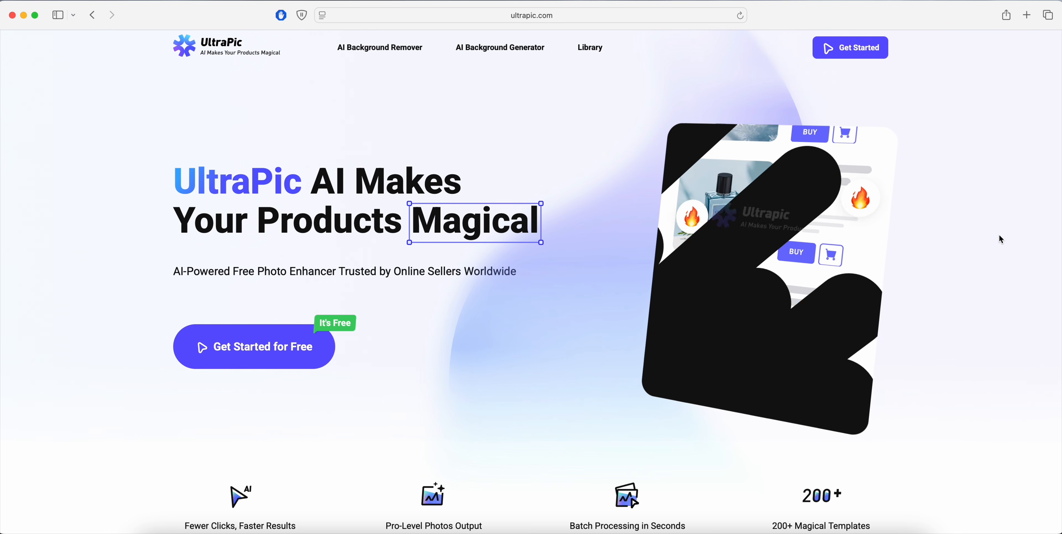
scroll(561, 363, "down", 2)
scroll(564, 368, "down", 1)
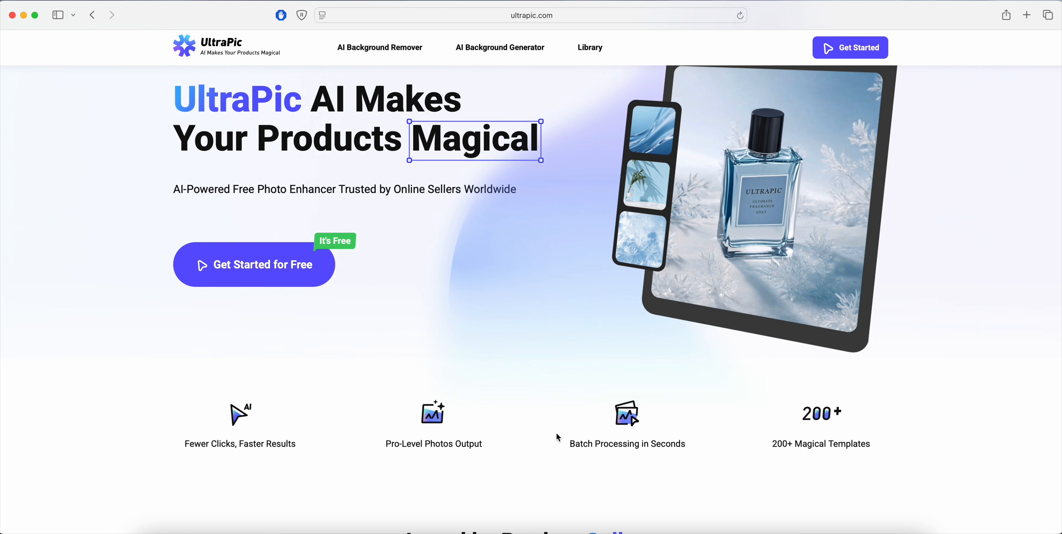
scroll(556, 431, "down", 1)
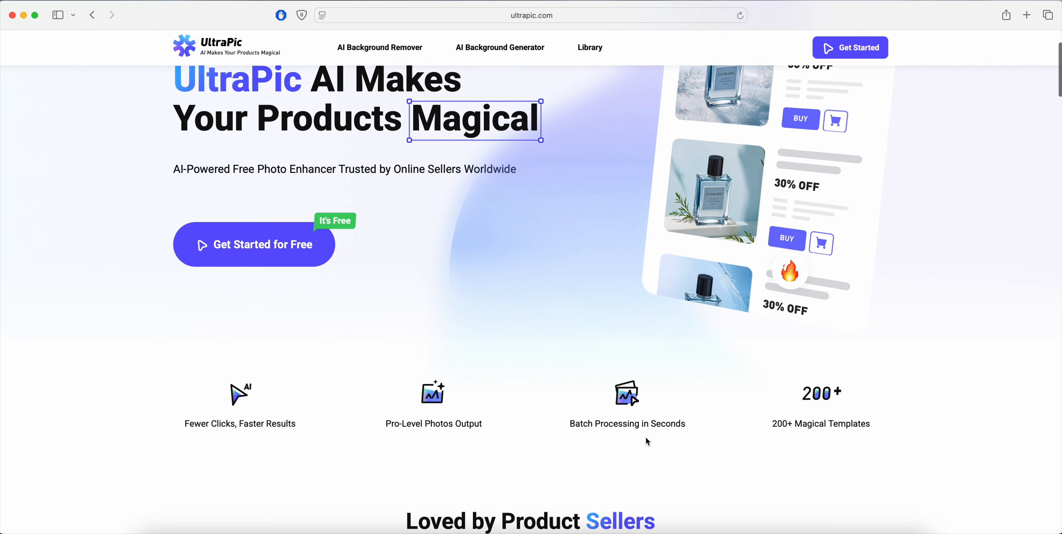
scroll(665, 437, "down", 10)
scroll(668, 440, "down", 1)
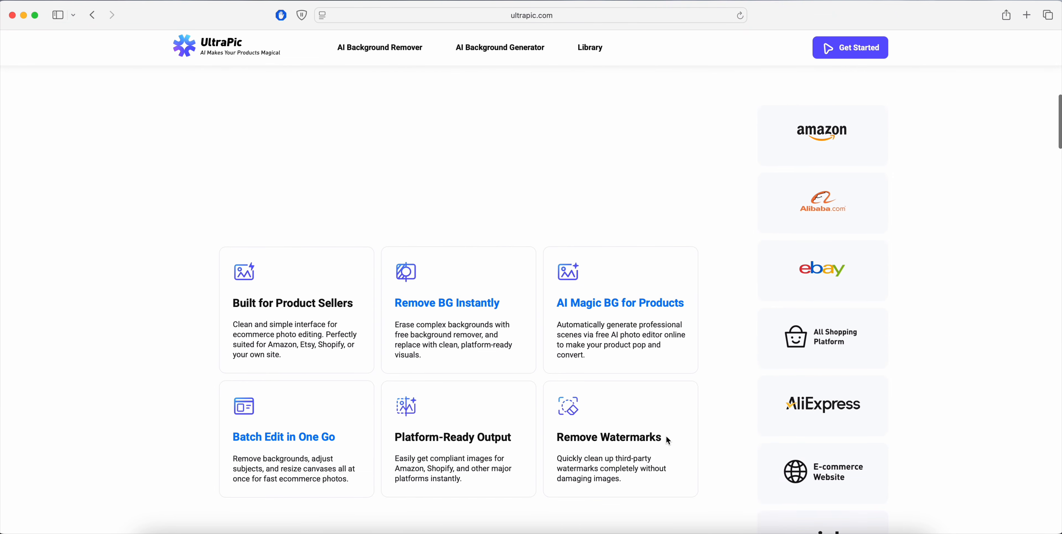
scroll(669, 441, "down", 5)
scroll(666, 439, "down", 6)
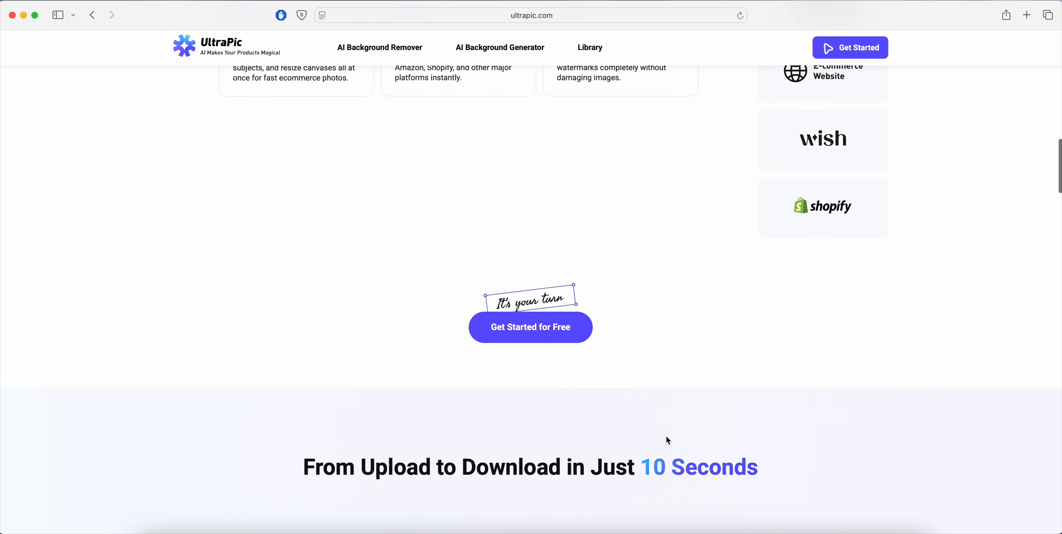
scroll(728, 336, "up", 14)
scroll(729, 336, "up", 8)
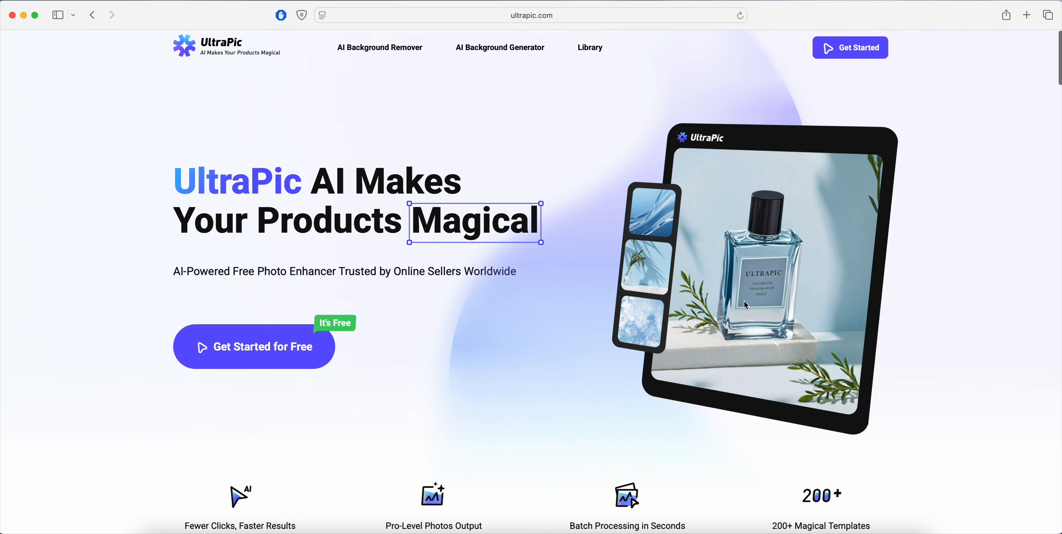
Open the UltraPic editor and generate an AI background for the woman cutout using the red desert canyon template under Nature.
left_click(837, 50)
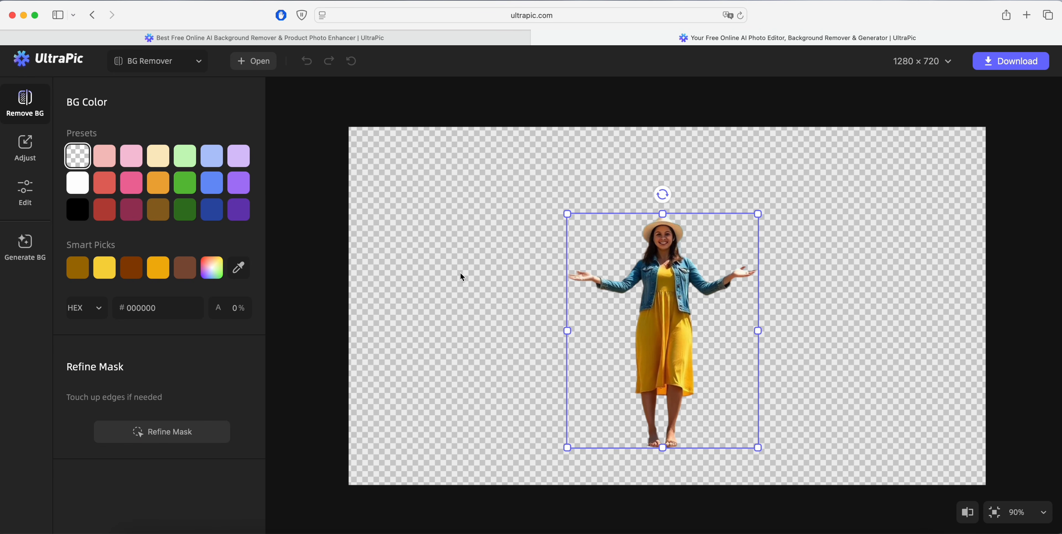
left_click(31, 246)
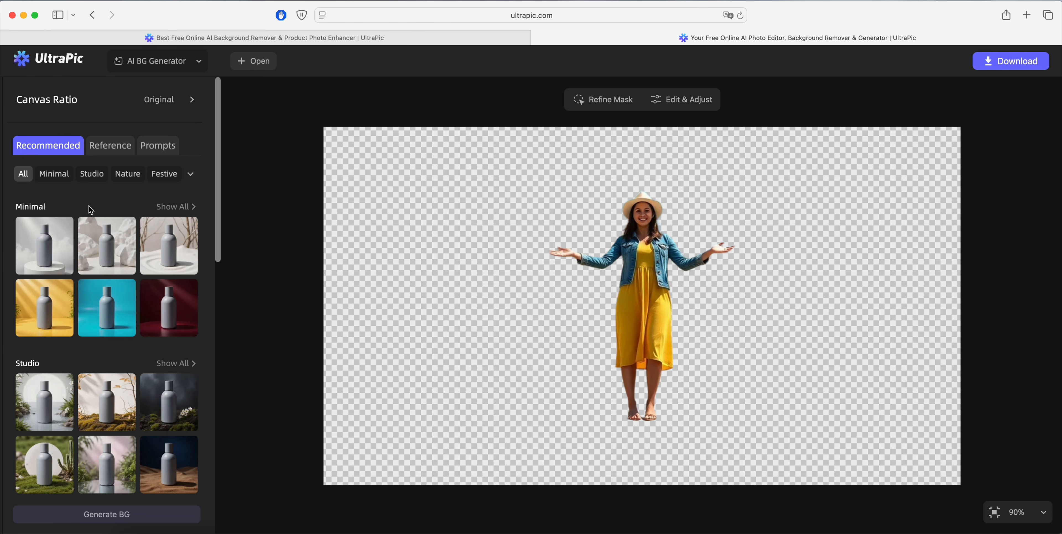
scroll(91, 209, "down", 6)
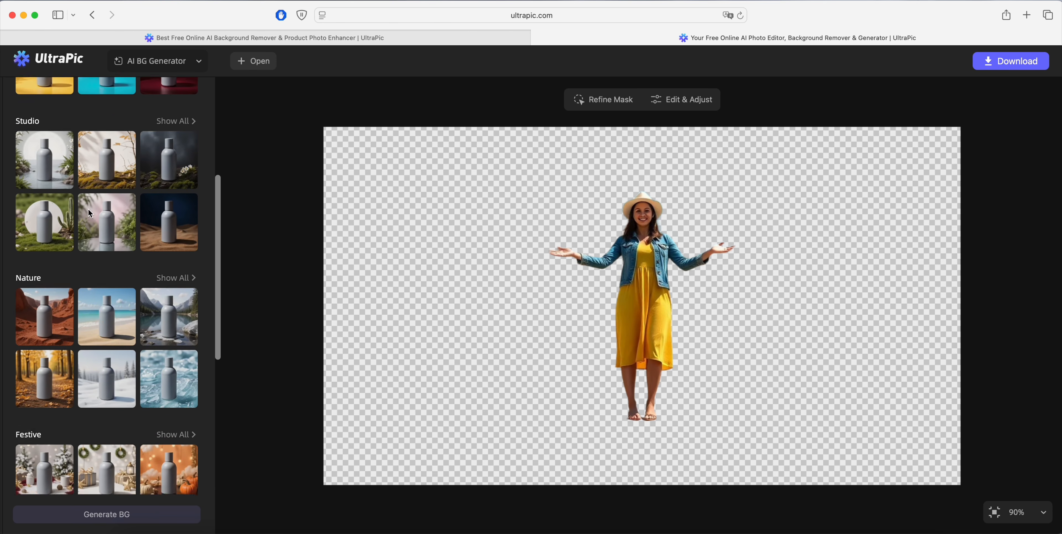
scroll(88, 210, "down", 3)
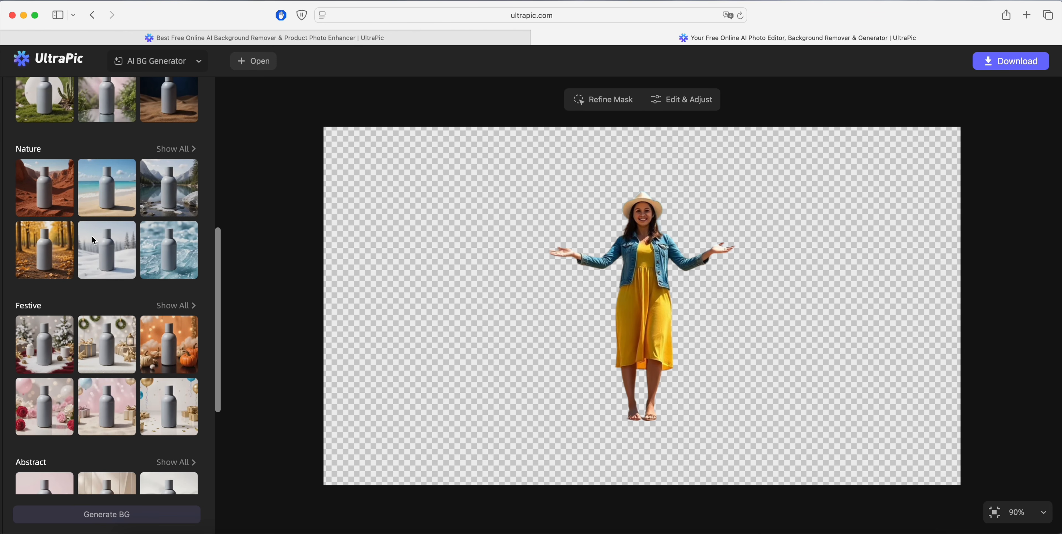
left_click(56, 203)
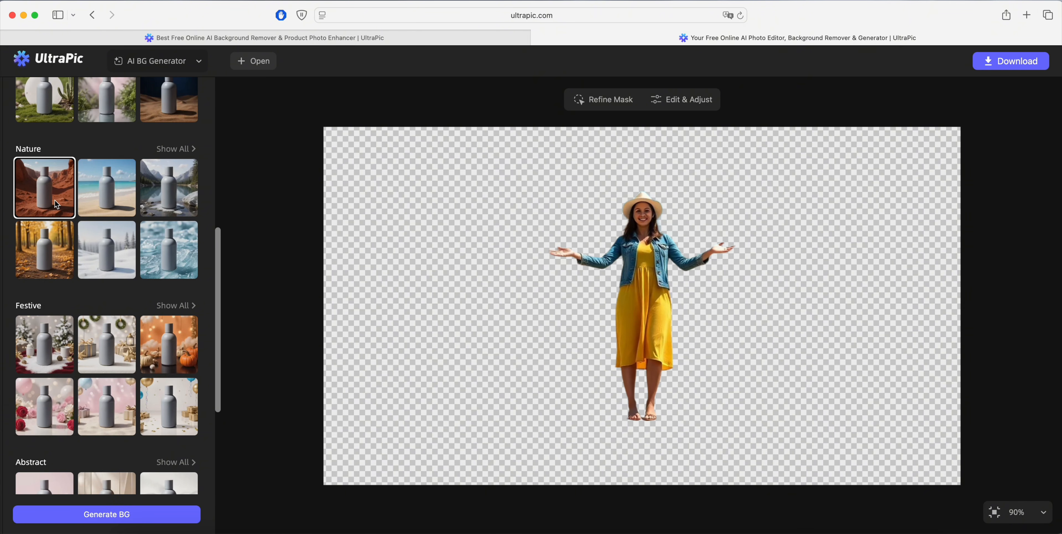
left_click(152, 514)
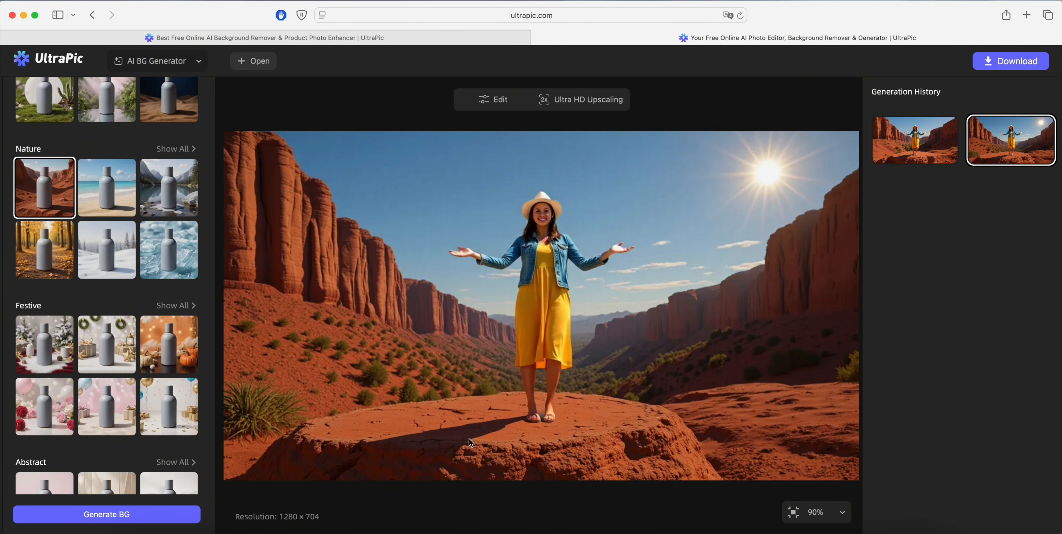
Compare the two generated red canyon images in the generation history.
left_click(912, 154)
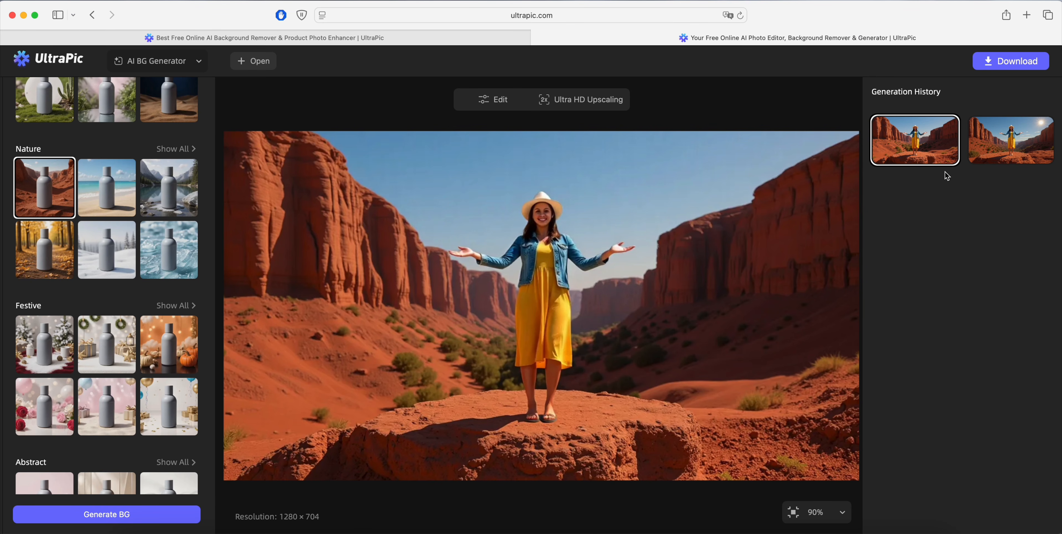
left_click(982, 147)
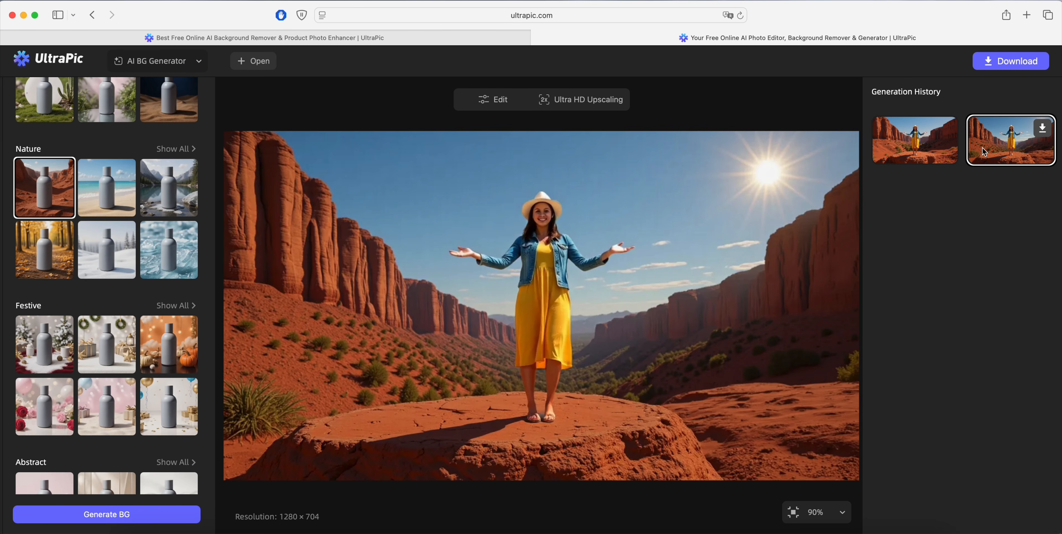
left_click(919, 153)
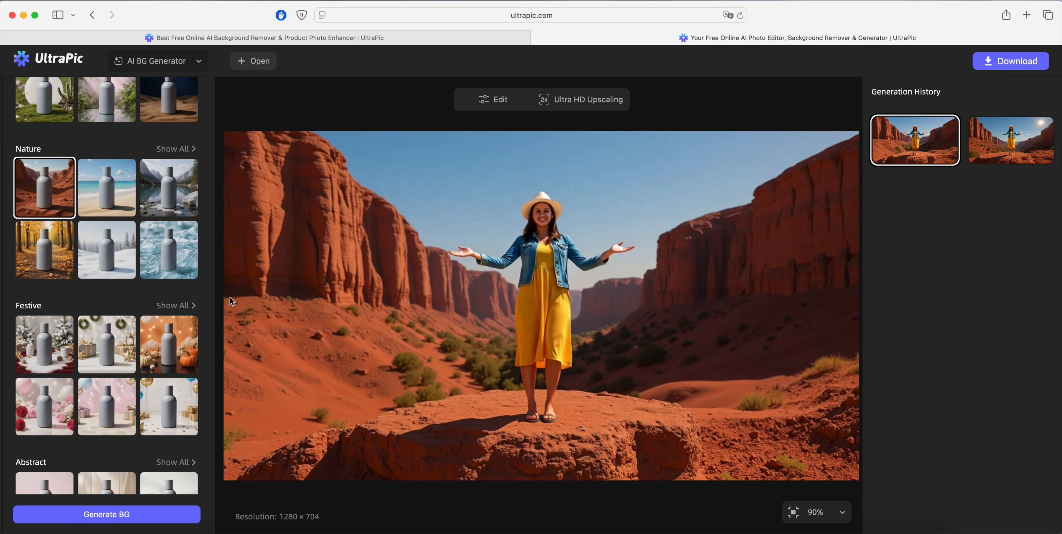
Generate another background for the woman cutout using the sandy beach template under Nature.
left_click(102, 186)
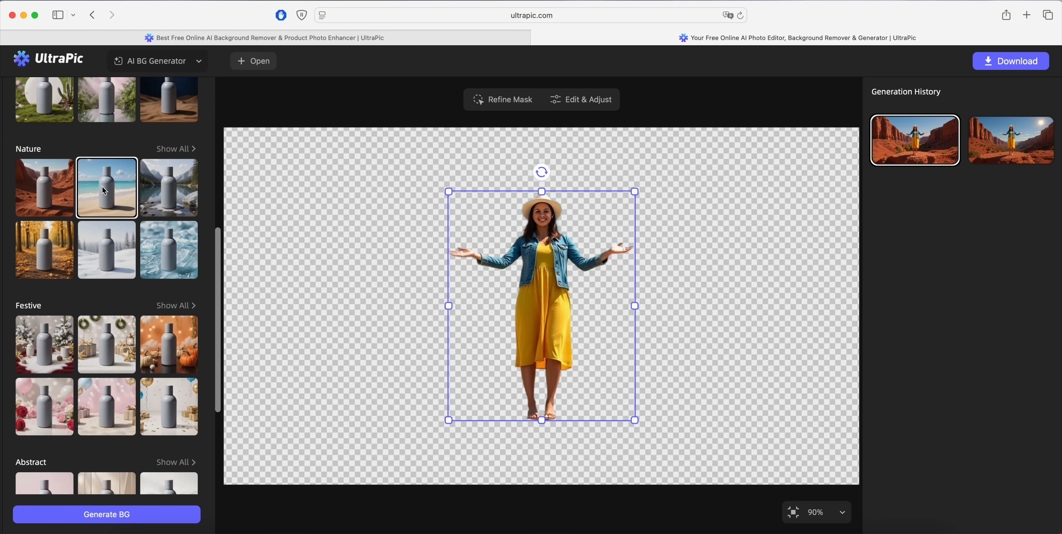
left_click(172, 516)
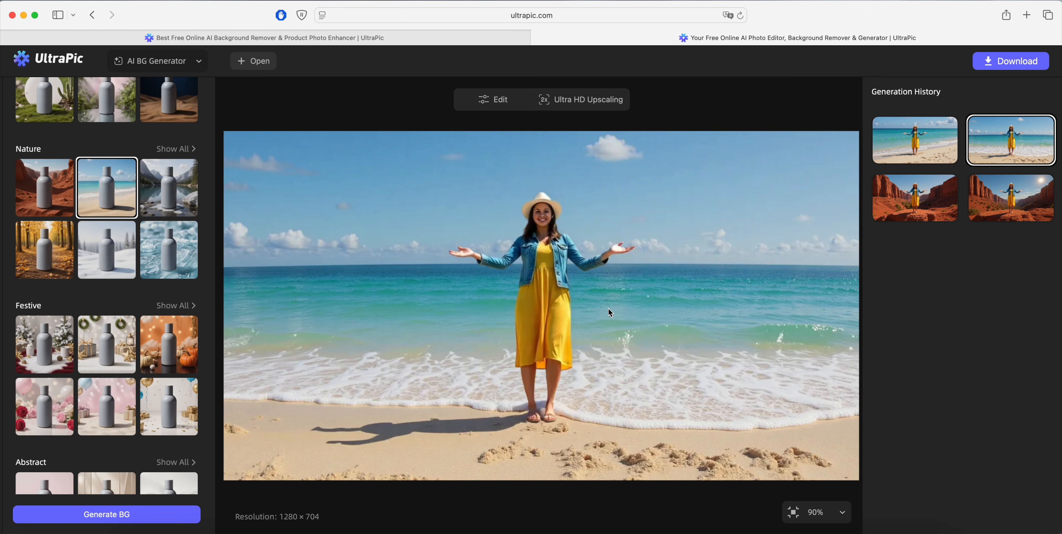
Compare the two generated beach images, checking the woman's shadow and the shoreline in each.
left_click(911, 142)
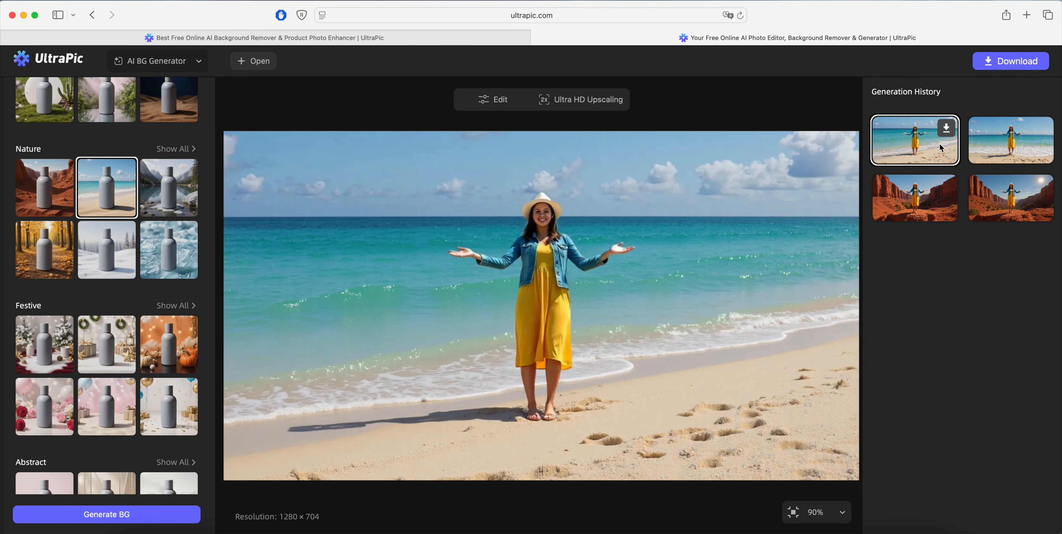
left_click(993, 138)
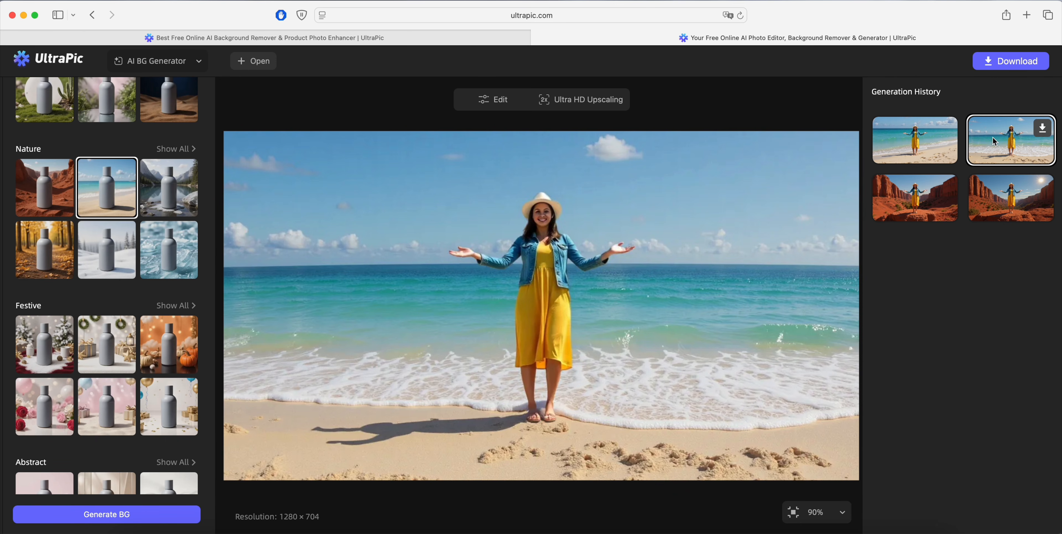
left_click(950, 141)
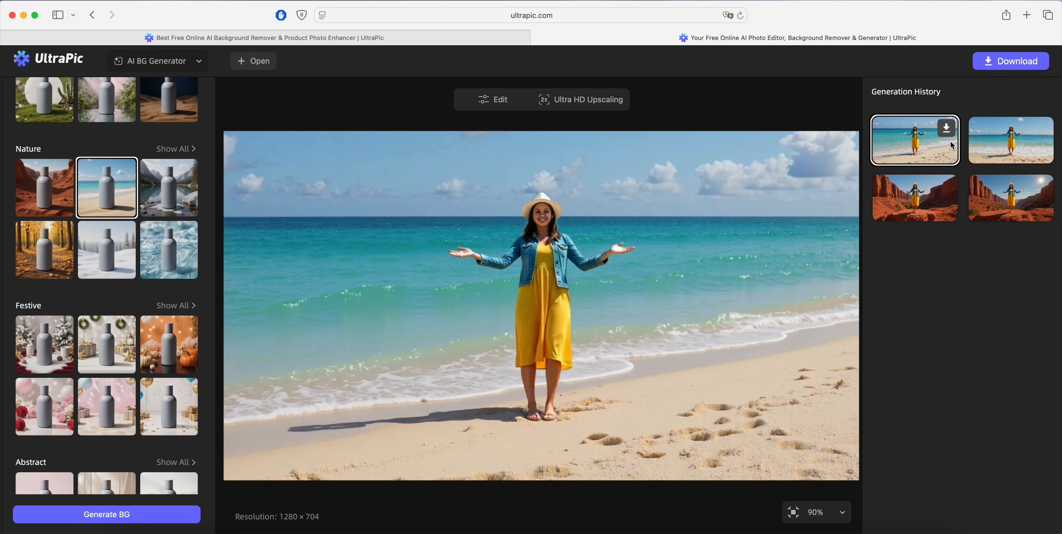
left_click(994, 139)
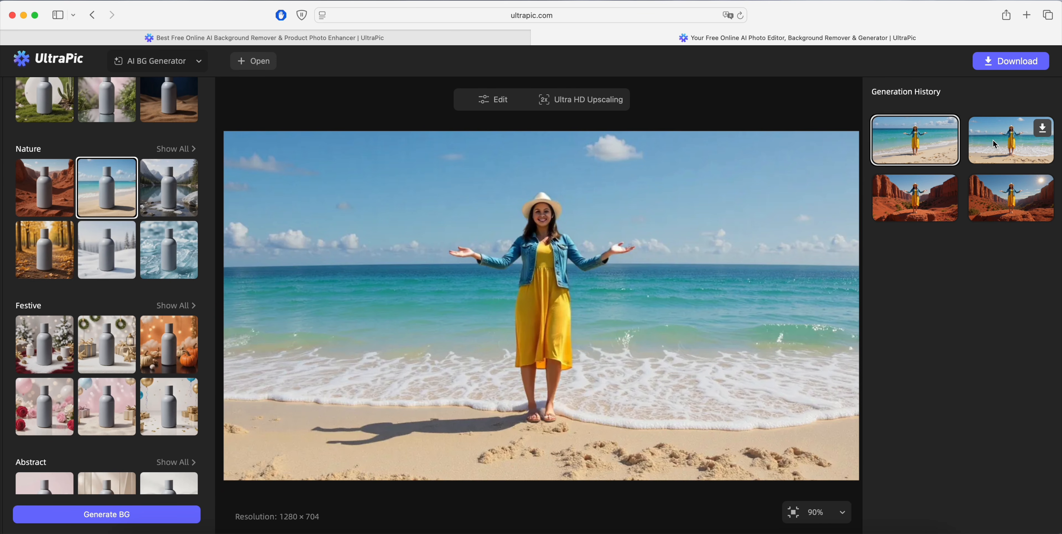
left_click(937, 145)
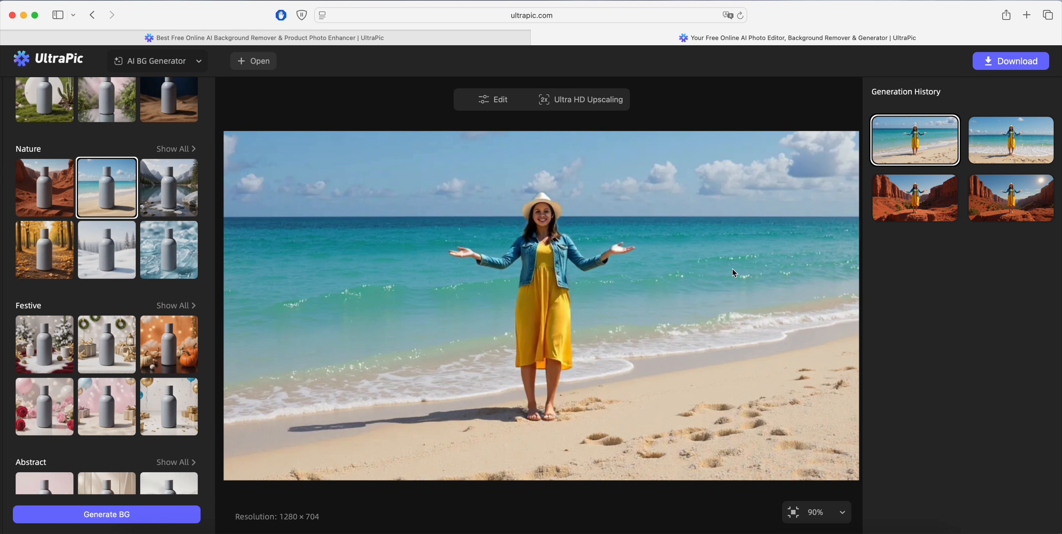
left_click(984, 148)
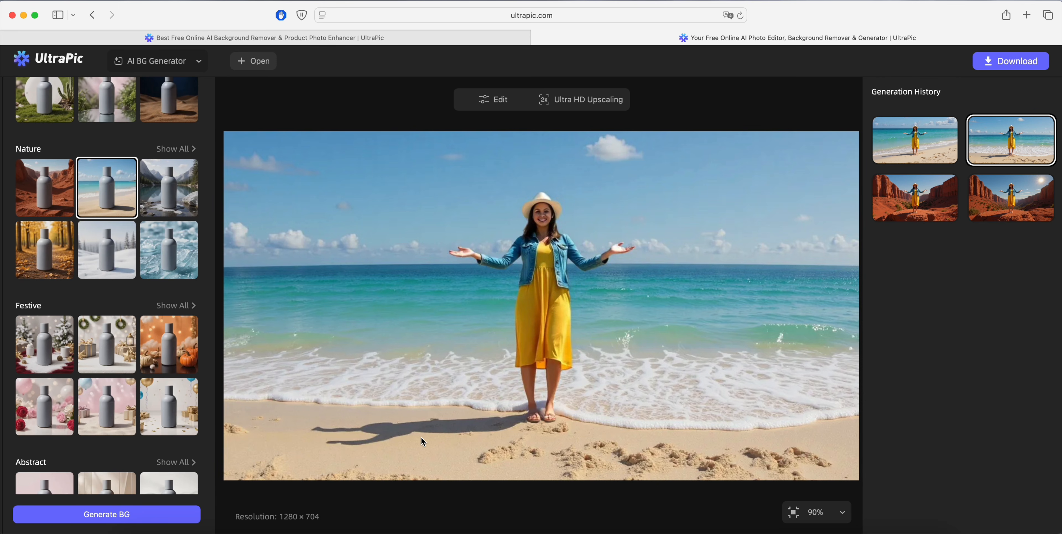
left_click(913, 160)
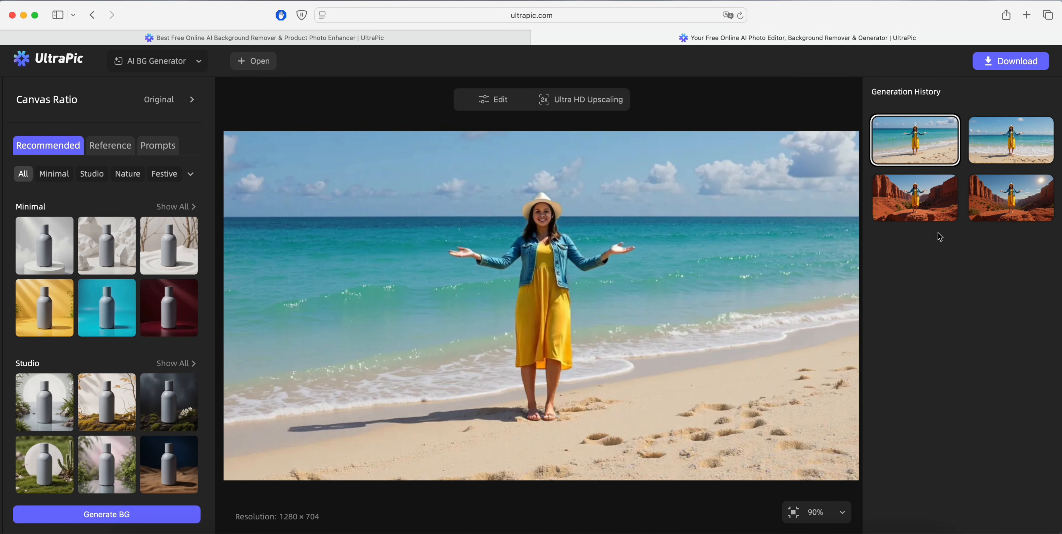
Review all the beach and canyon images in the generation history, ending on the first beach version.
left_click(926, 211)
left_click(911, 154)
left_click(1011, 140)
left_click(1011, 198)
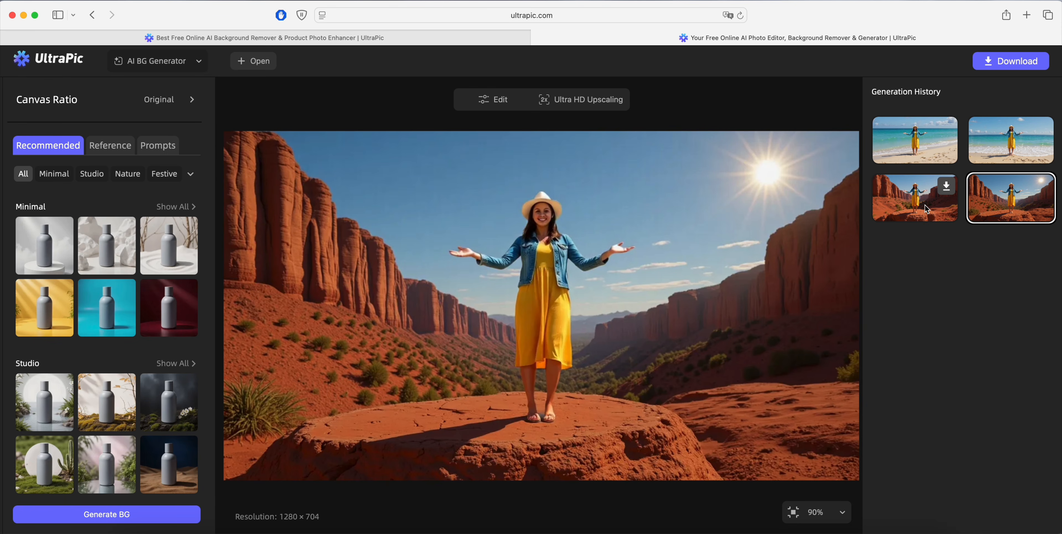
left_click(926, 210)
left_click(944, 139)
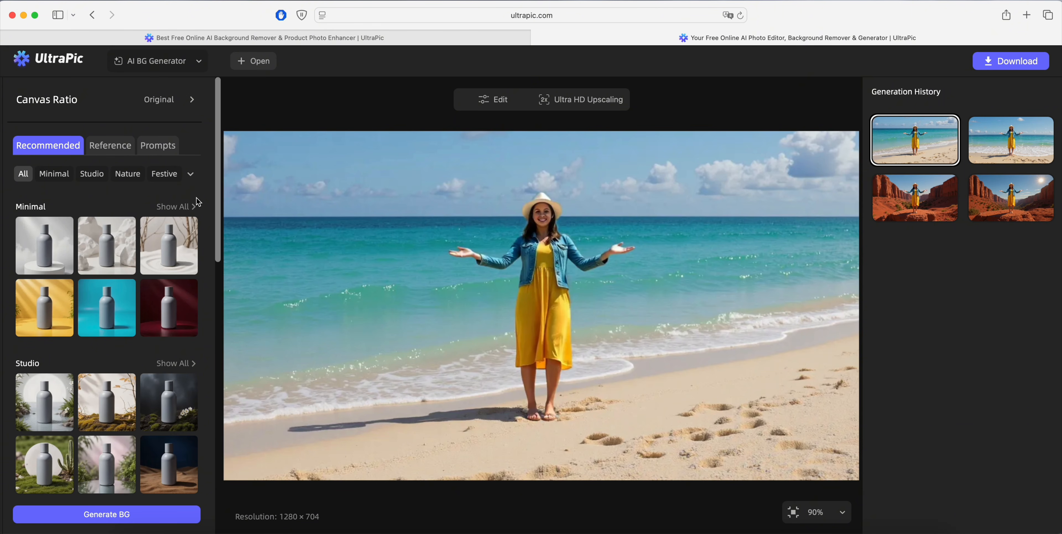
Generate a background from the text prompt "a nice beach with a sailboat on the background and a couple of palms".
left_click(155, 148)
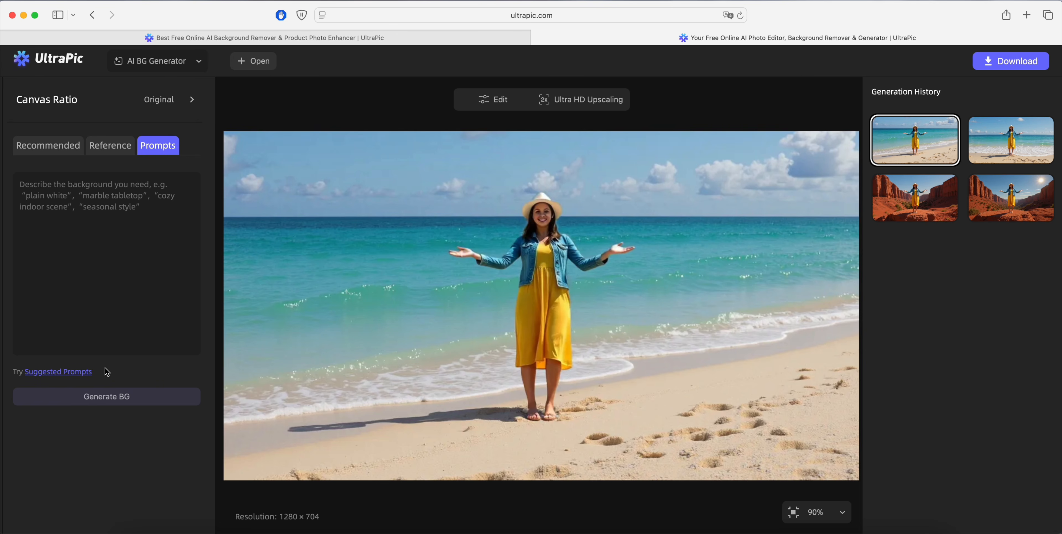
left_click(139, 211)
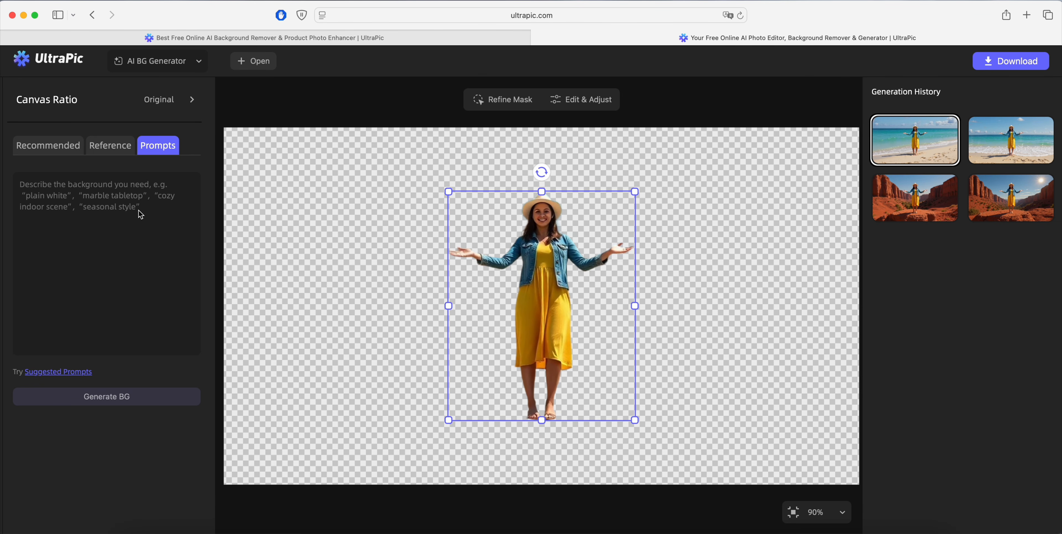
type("a nice beac")
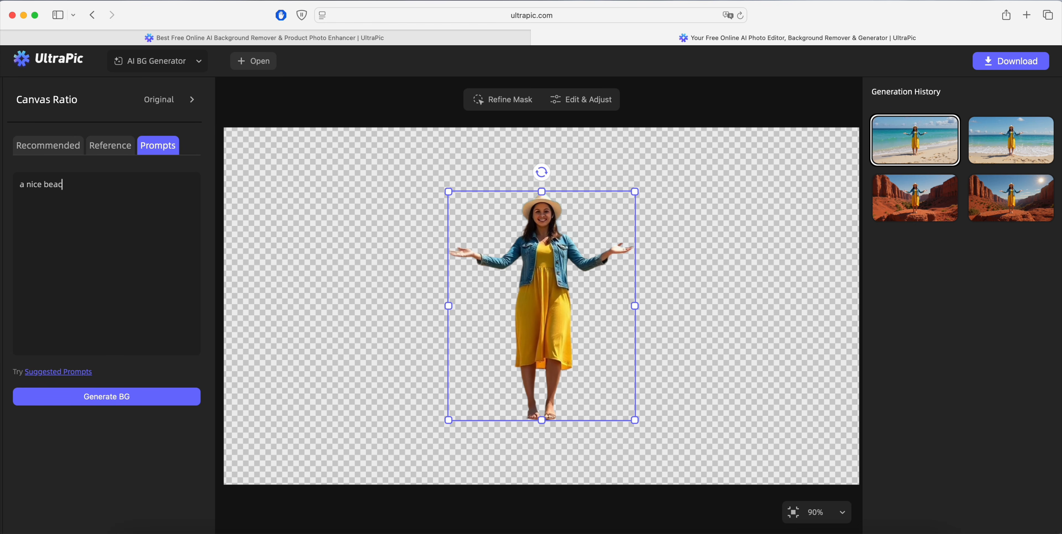
type("h with a sailboat on the background")
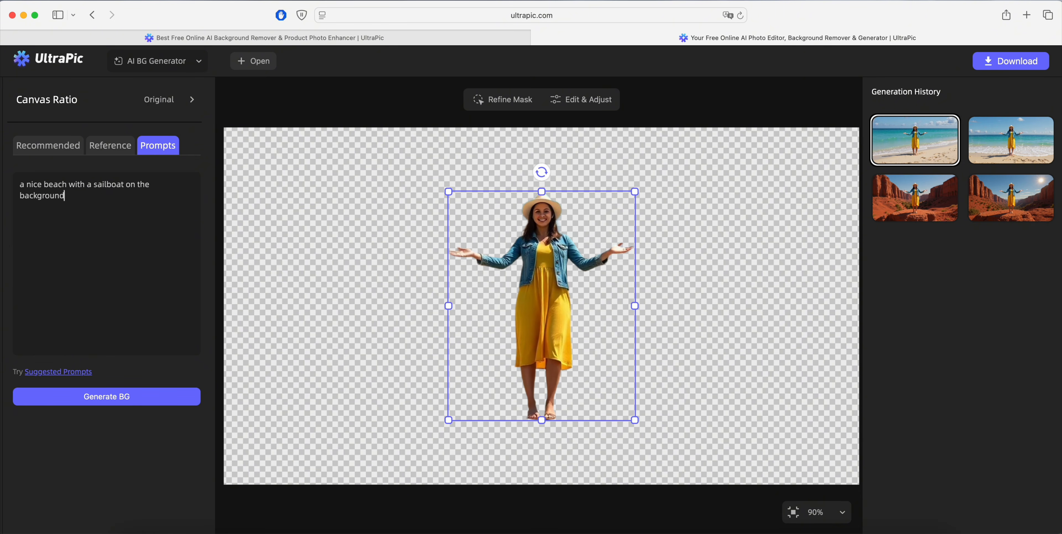
type(" and a couple of palms")
left_click(117, 403)
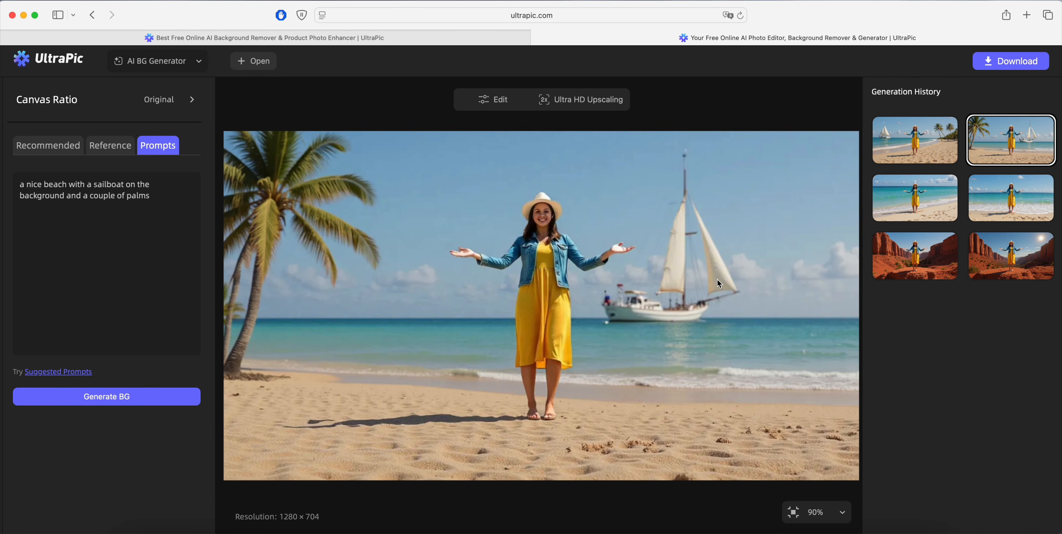
Compare the two prompt-generated sailboat and palm beach images, ending on the one with the large palm beside the woman.
left_click(903, 138)
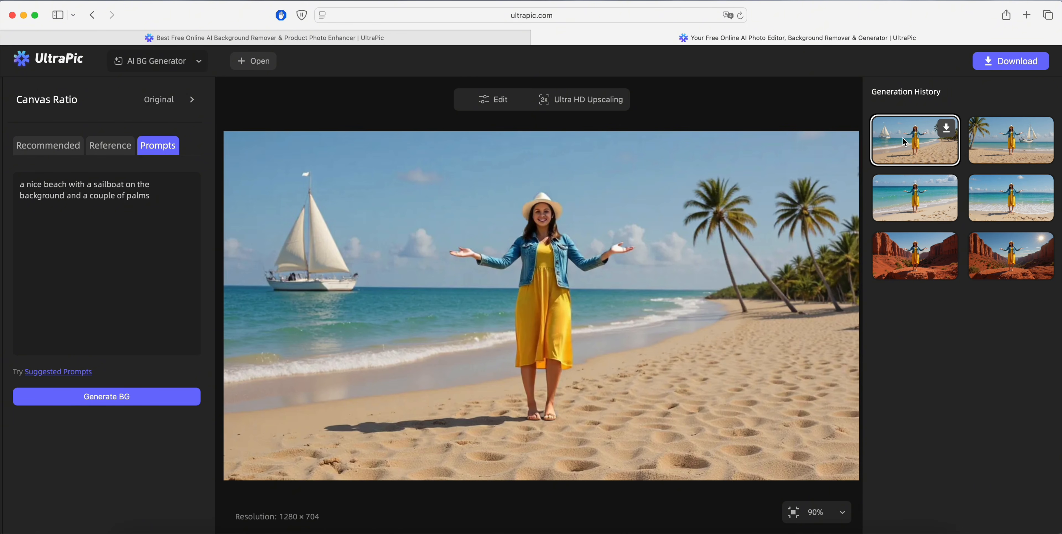
left_click(986, 138)
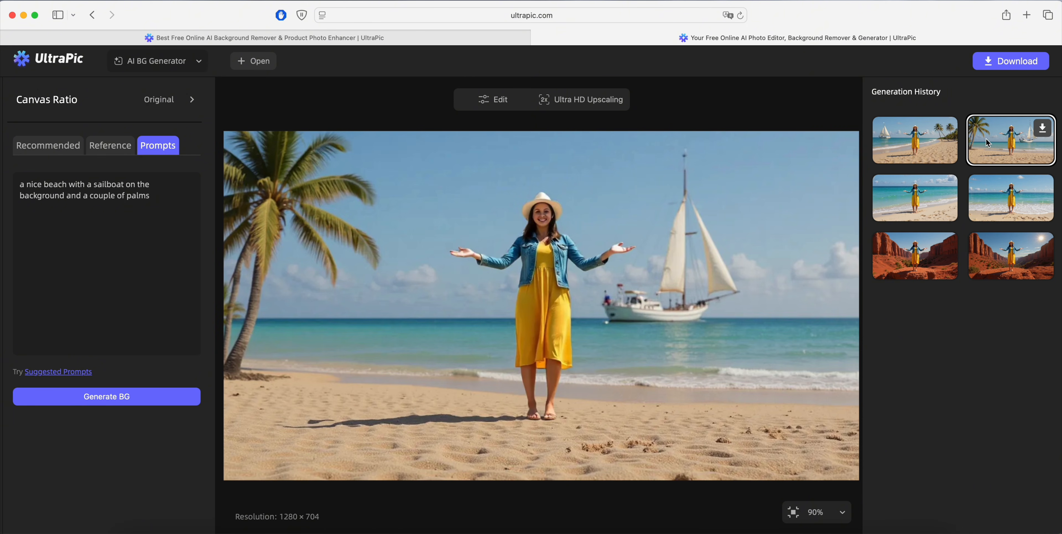
left_click(940, 143)
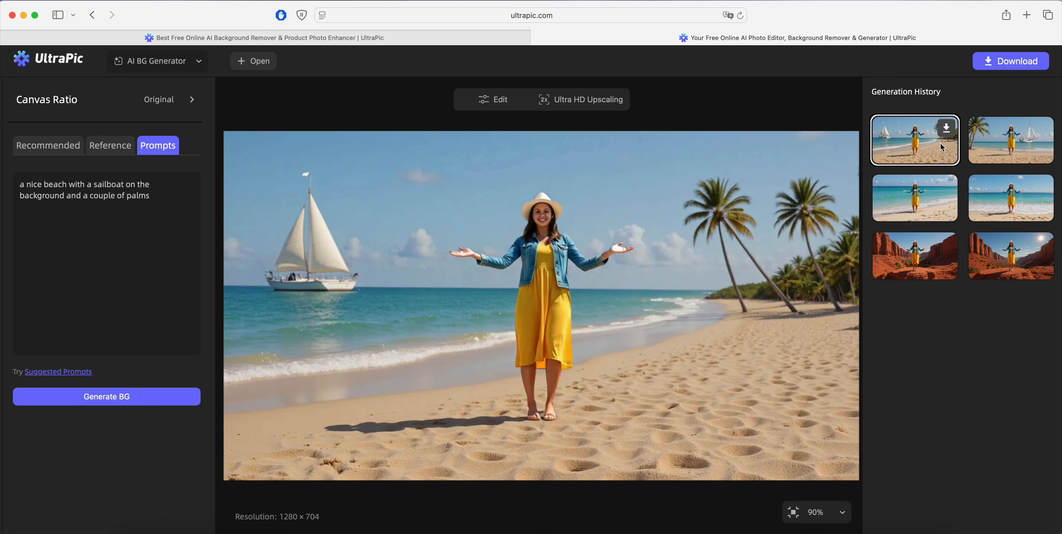
left_click(992, 143)
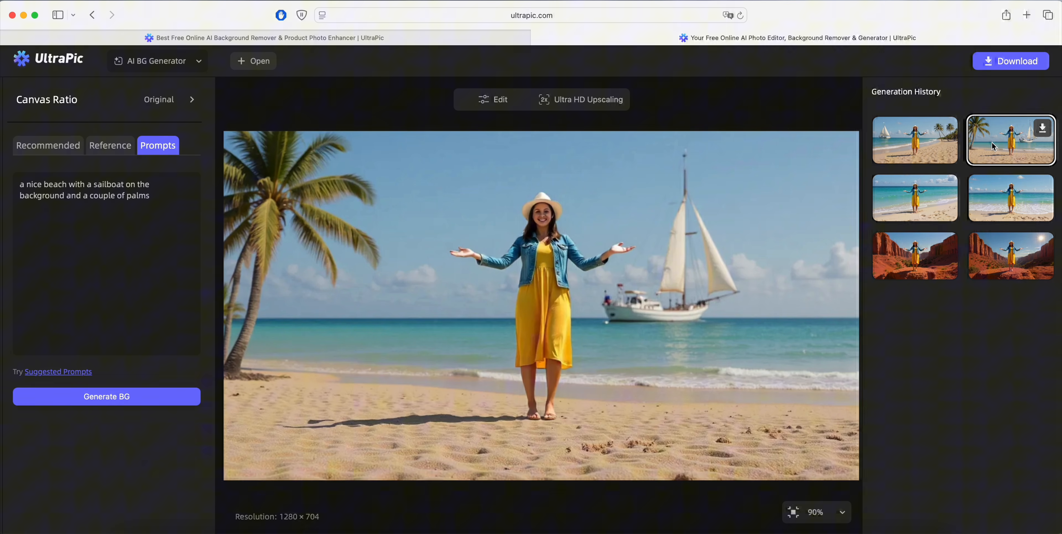
Compare the two sailboat and palm beach images again, ending on the one with two palms behind the shoreline.
left_click(929, 149)
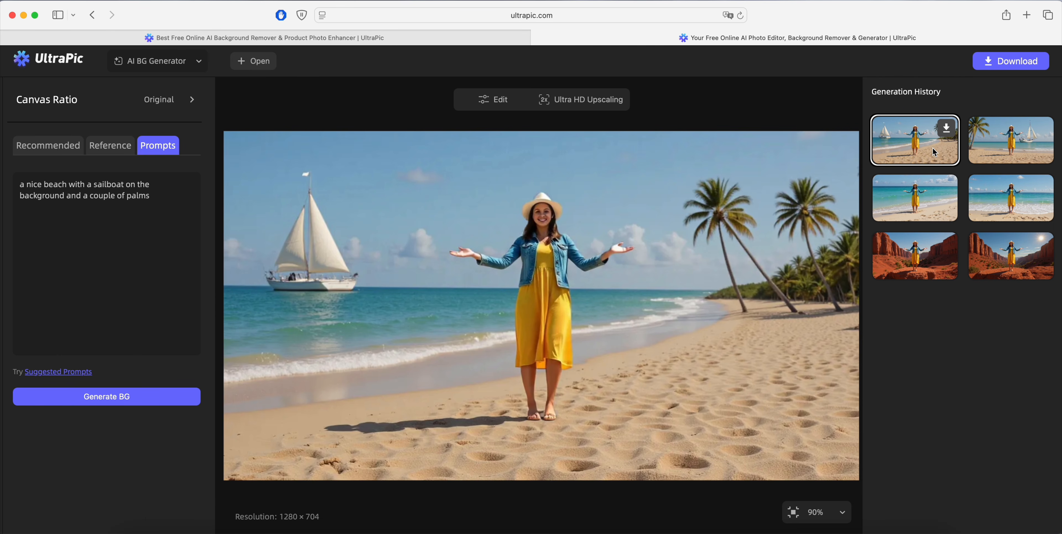
left_click(982, 146)
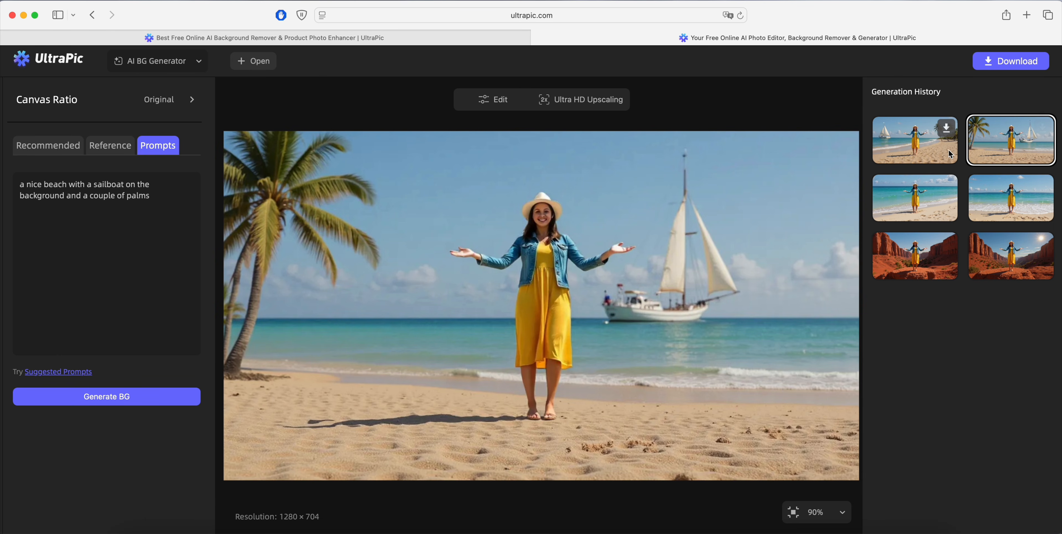
left_click(935, 153)
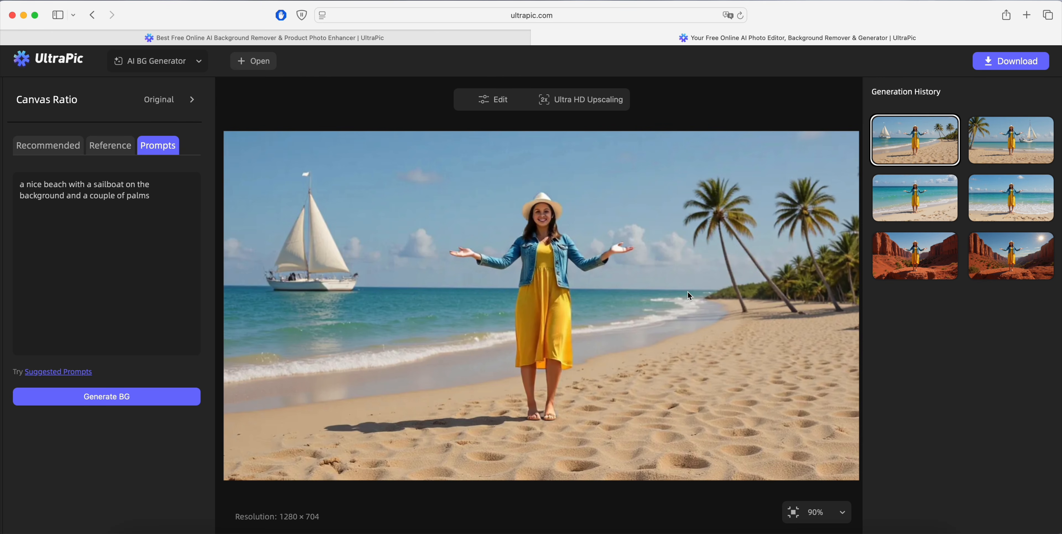
Generate backgrounds for the woman from the reference image of a white-and-blue seaside village at sunset.
left_click(109, 145)
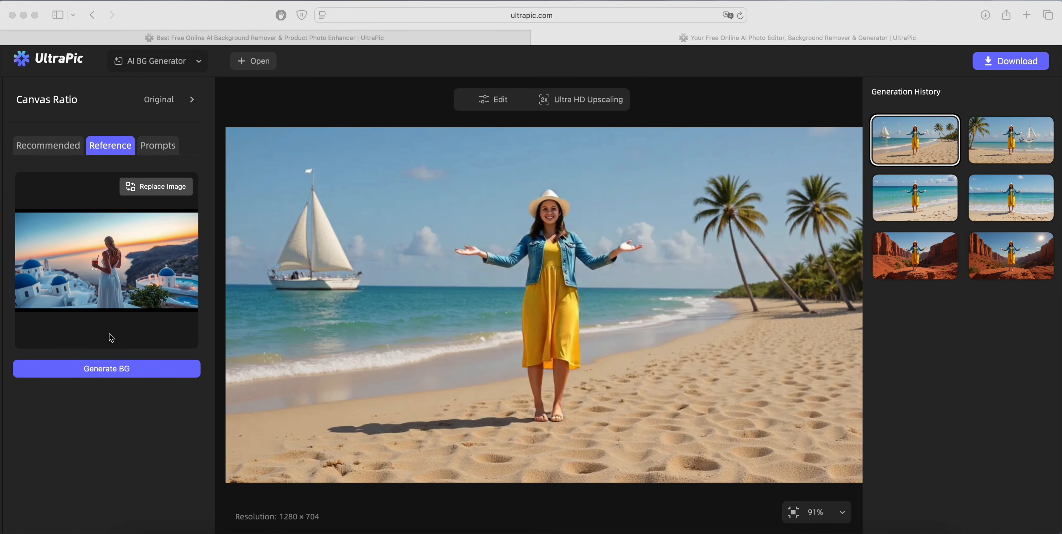
left_click(122, 369)
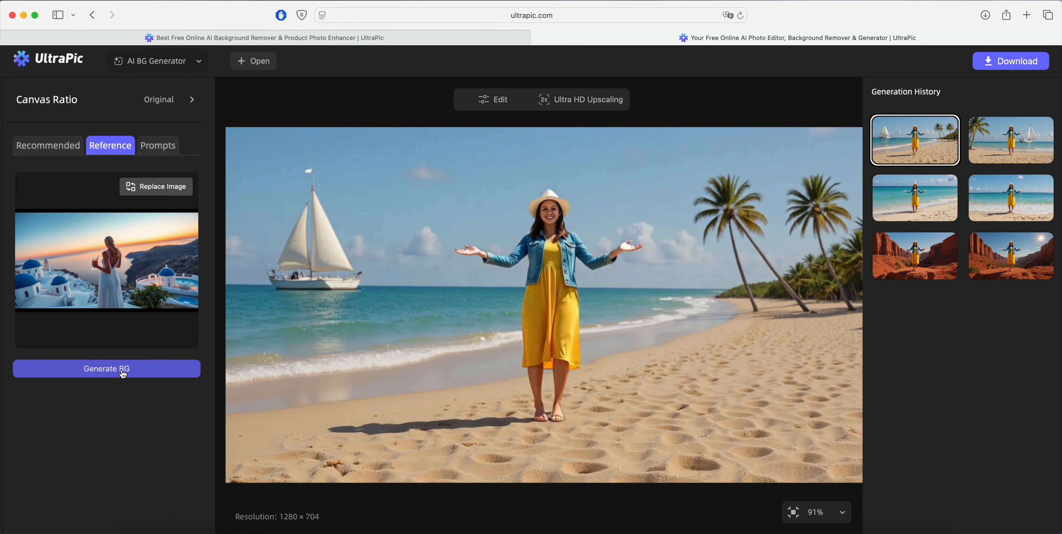
left_click(122, 374)
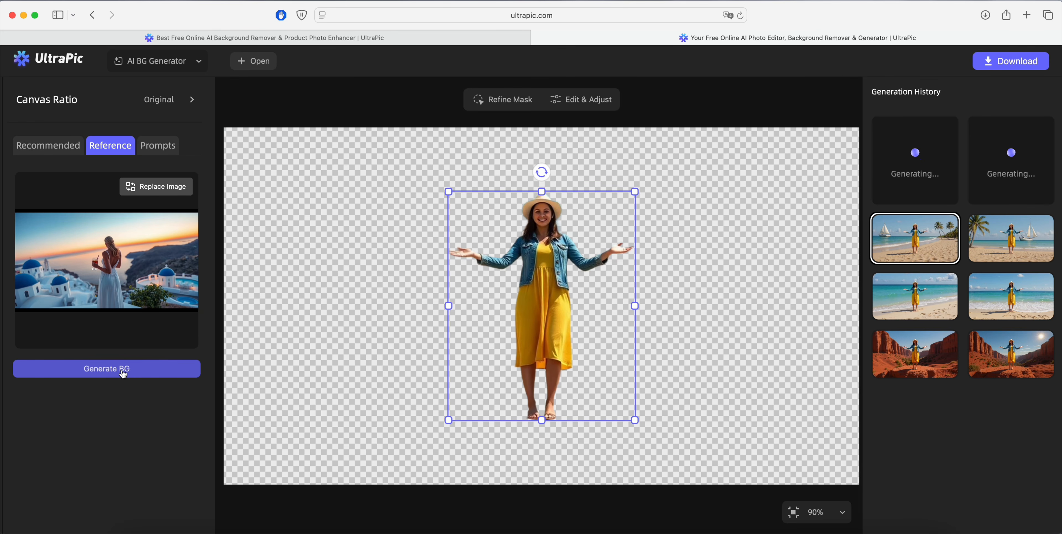
left_click(123, 373)
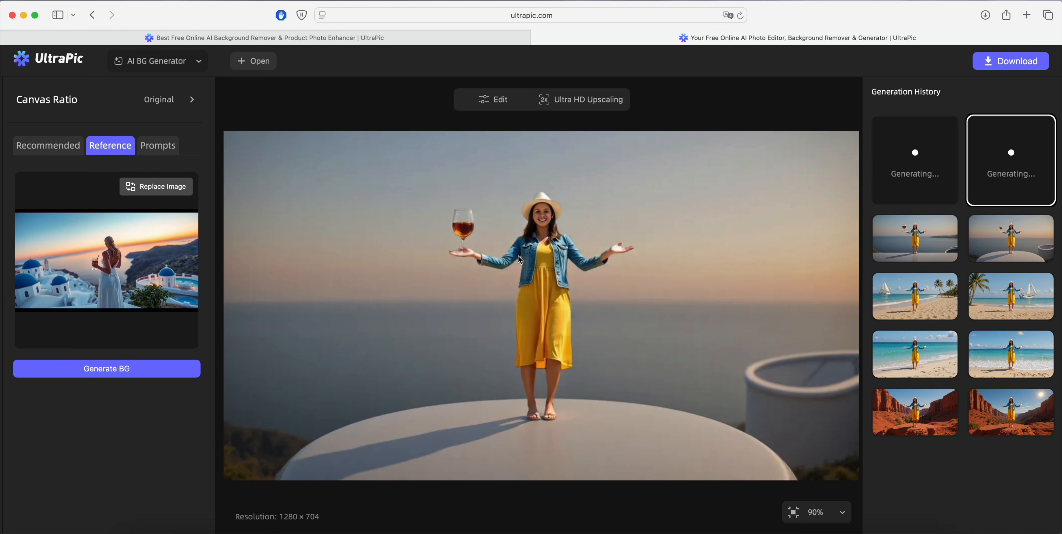
Edit the woman's layer in the wine glass image, setting Sharpen to 12 and adding some Noise and a little Blur.
left_click(486, 102)
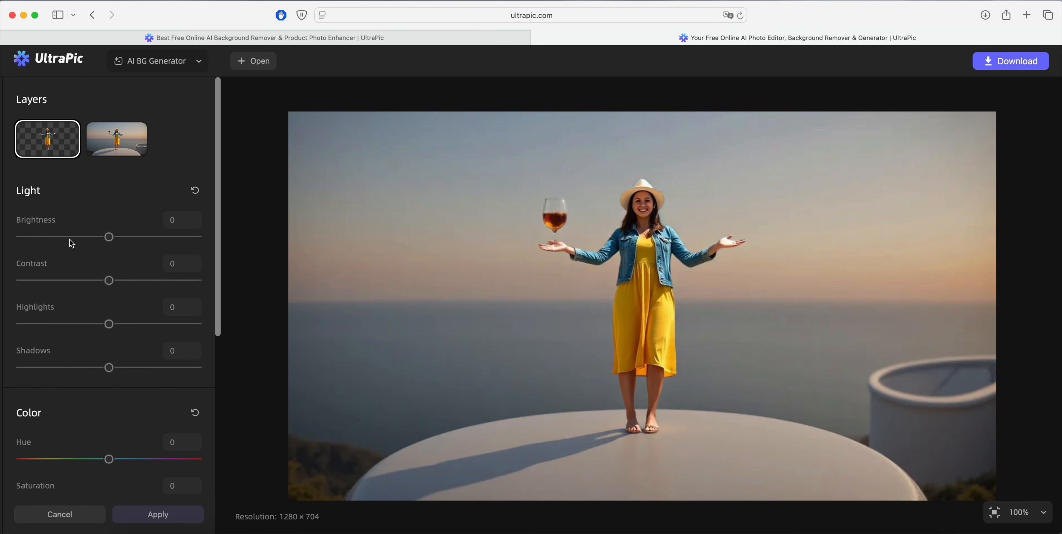
scroll(88, 286, "down", 5)
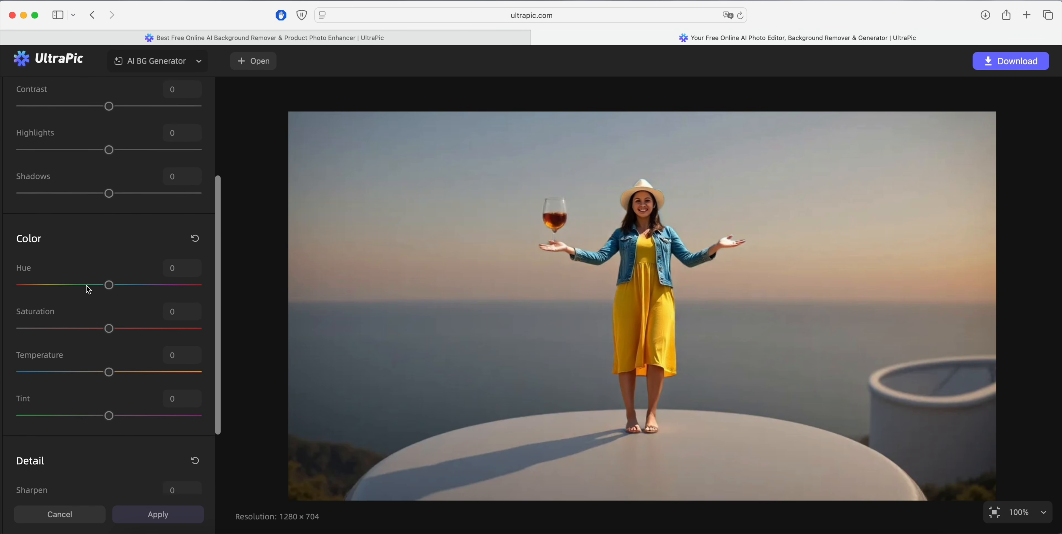
scroll(87, 286, "down", 2)
scroll(117, 345, "down", 3)
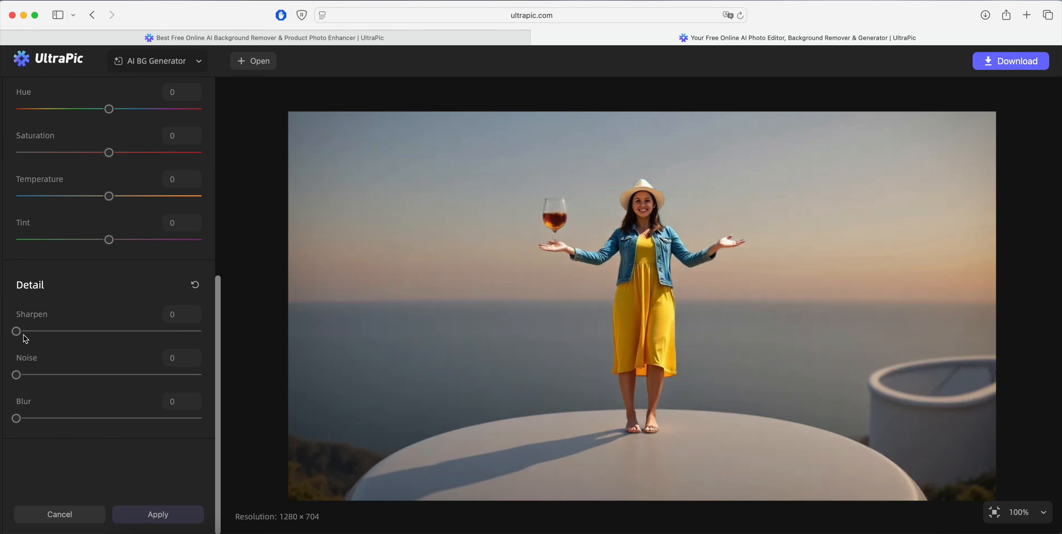
left_click_drag(16, 331, 38, 332)
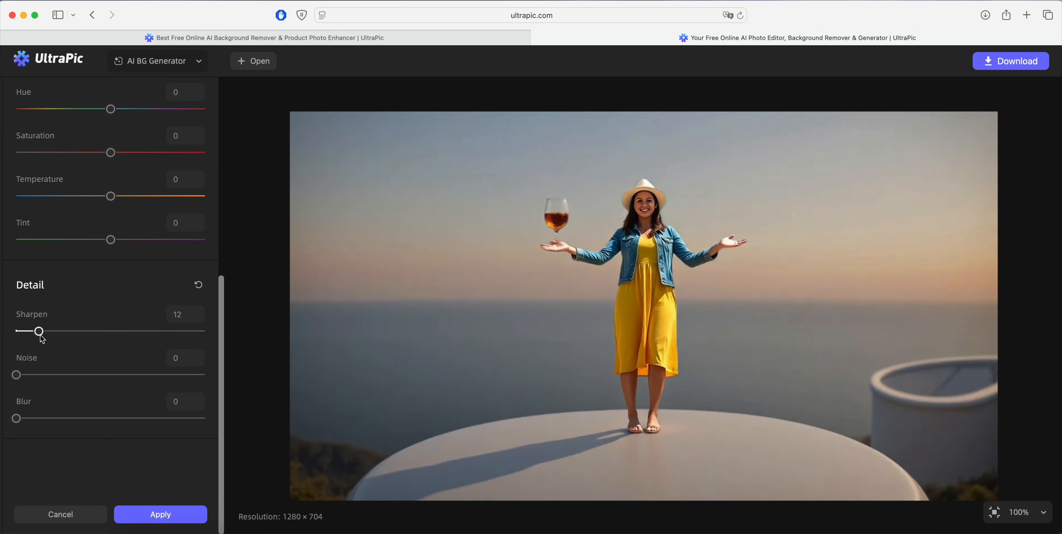
left_click_drag(16, 375, 48, 375)
mouse_move(17, 418)
left_mouse_down()
mouse_move(78, 419)
mouse_move(23, 419)
left_mouse_up()
scroll(83, 408, "up", 5)
scroll(85, 400, "up", 2)
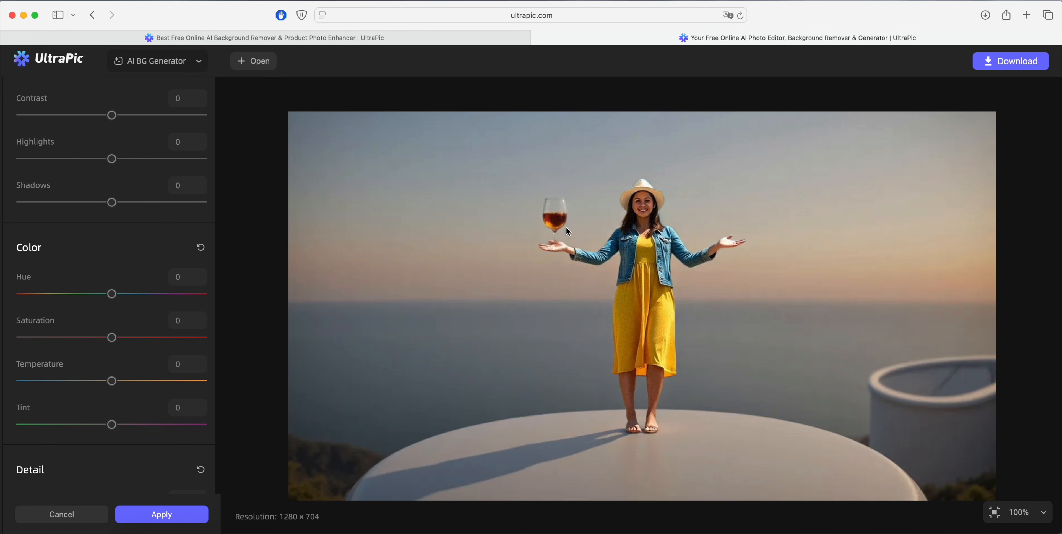
scroll(113, 267, "up", 4)
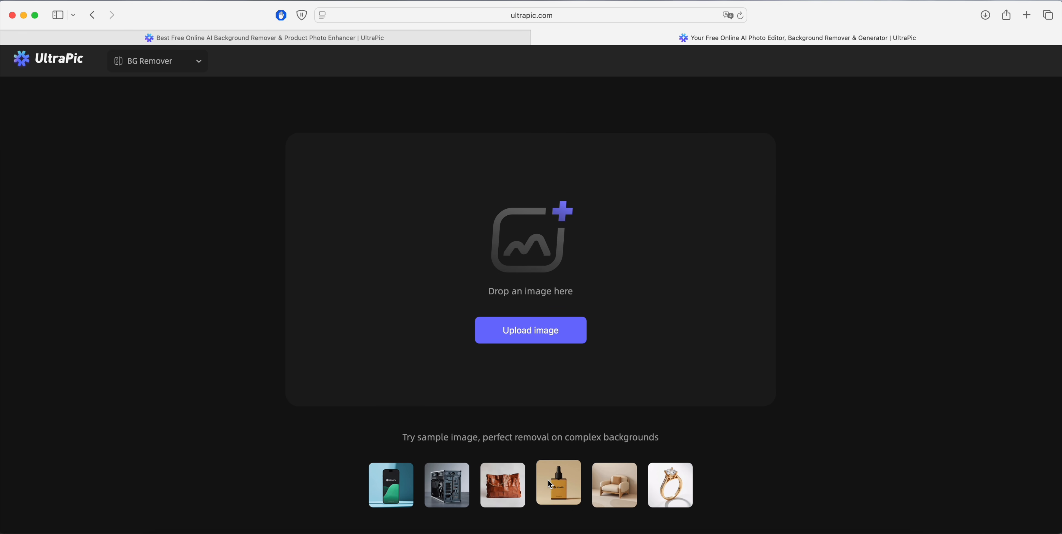
Load the drone-and-hand image into the background remover and shift the cutout slightly on its canvas.
left_click(513, 482)
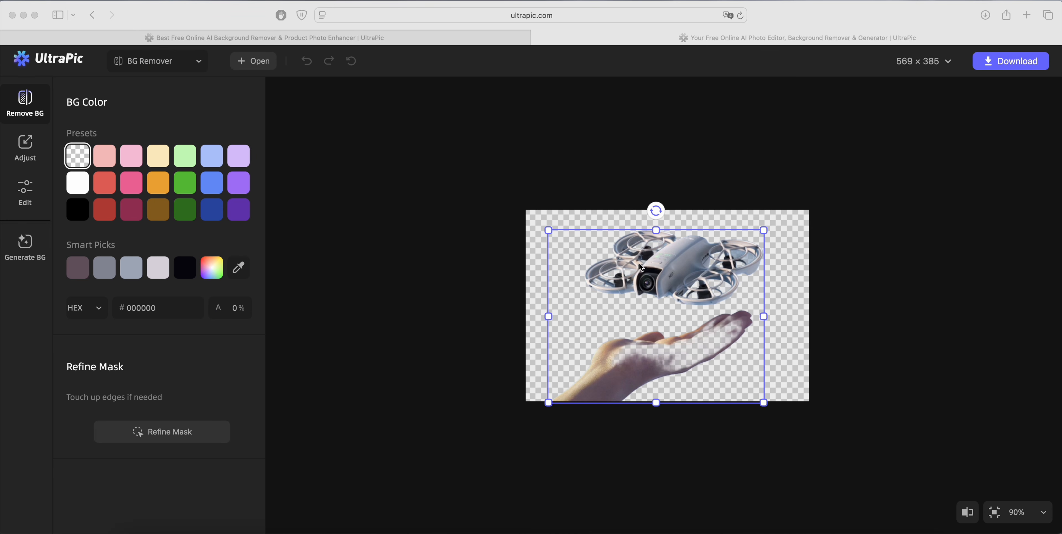
left_click(642, 268)
left_click_drag(641, 233, 648, 229)
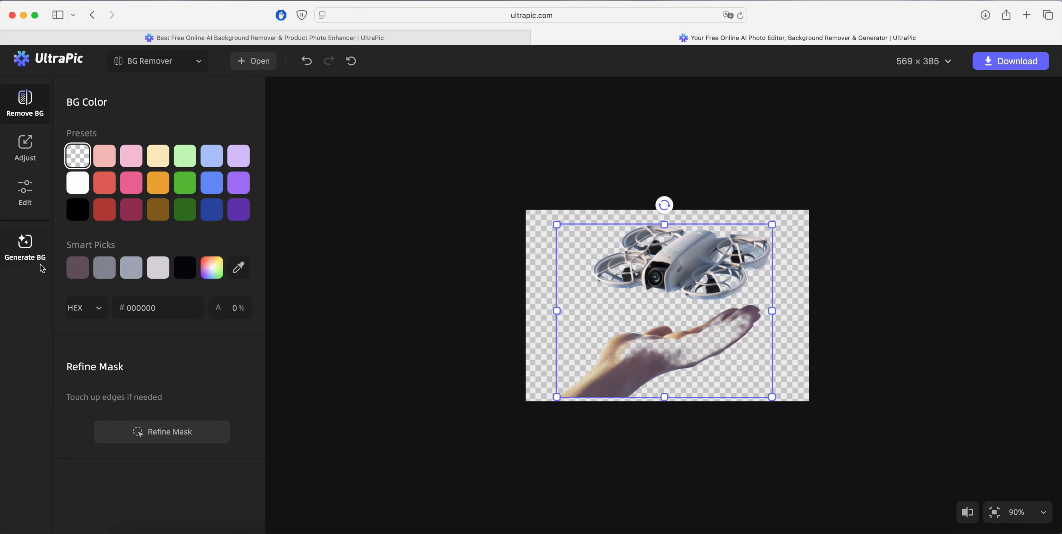
Generate a Studio background with dark blue curtains and a round pedestal for the drone and hand, and view the other version.
left_click(30, 246)
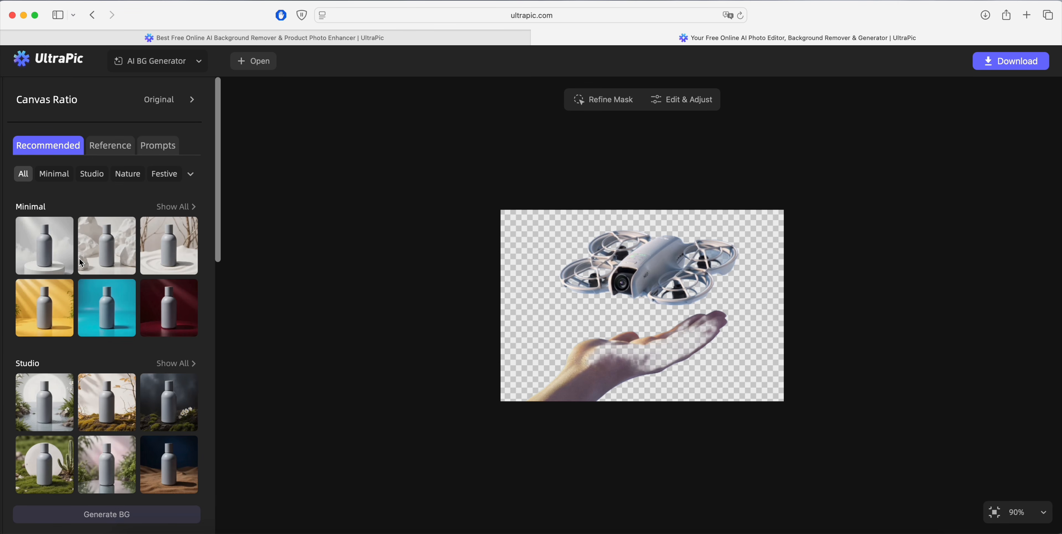
left_click(91, 180)
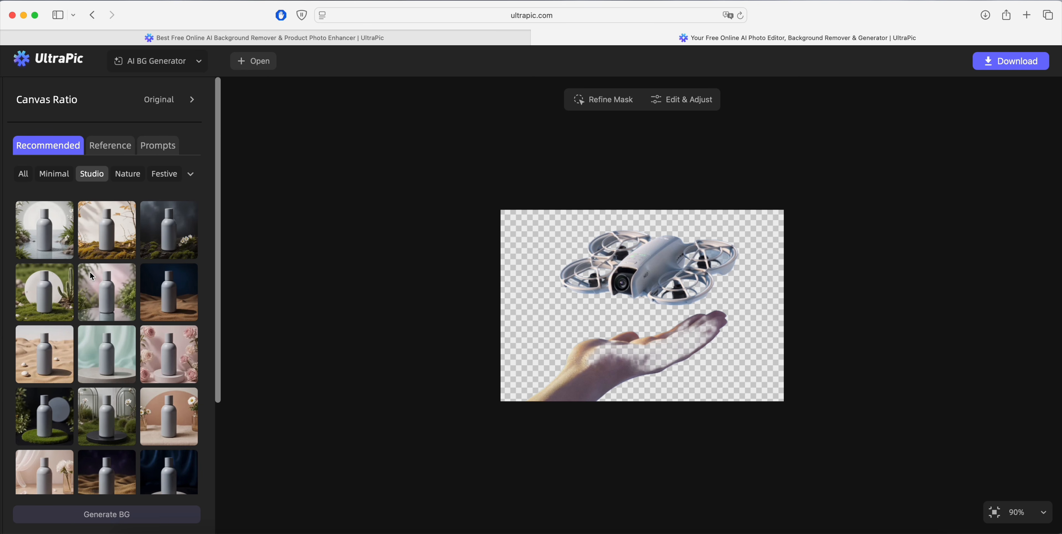
scroll(92, 279, "down", 3)
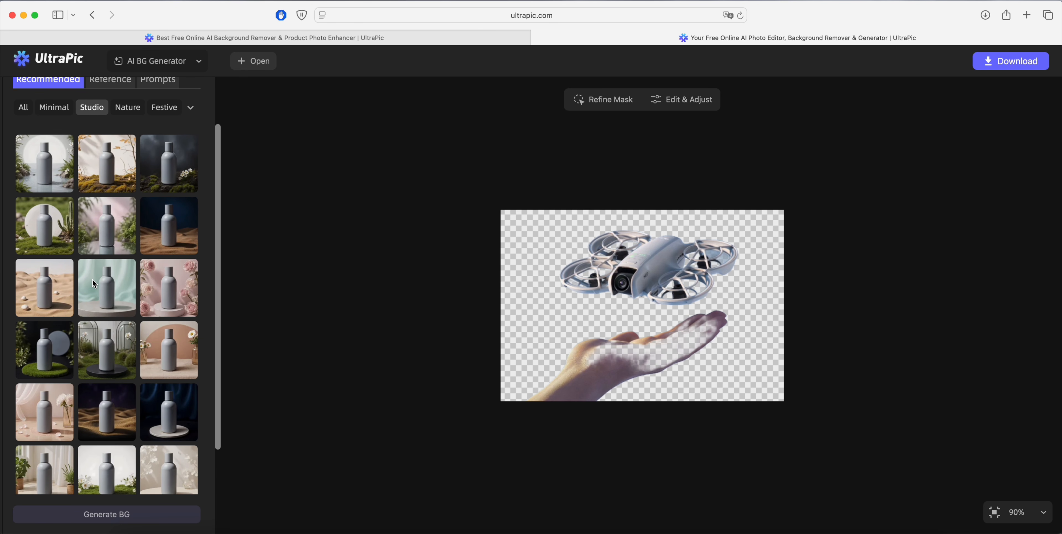
scroll(95, 283, "down", 5)
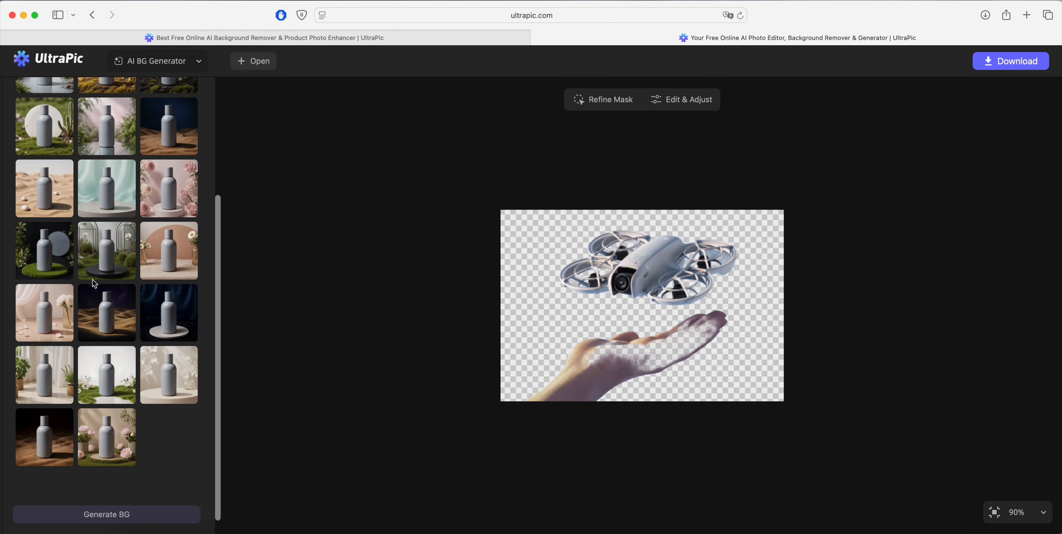
scroll(94, 283, "up", 8)
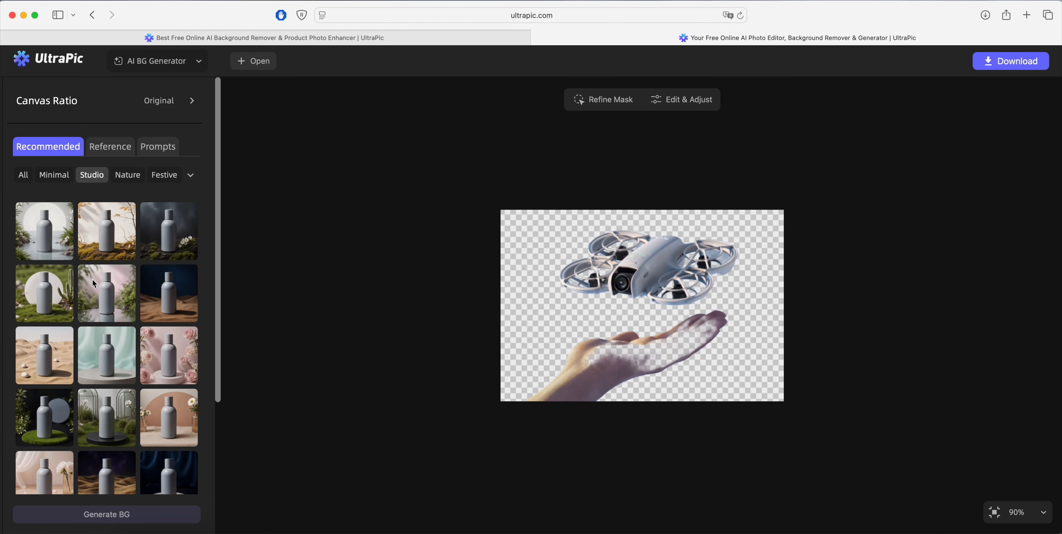
scroll(94, 283, "down", 4)
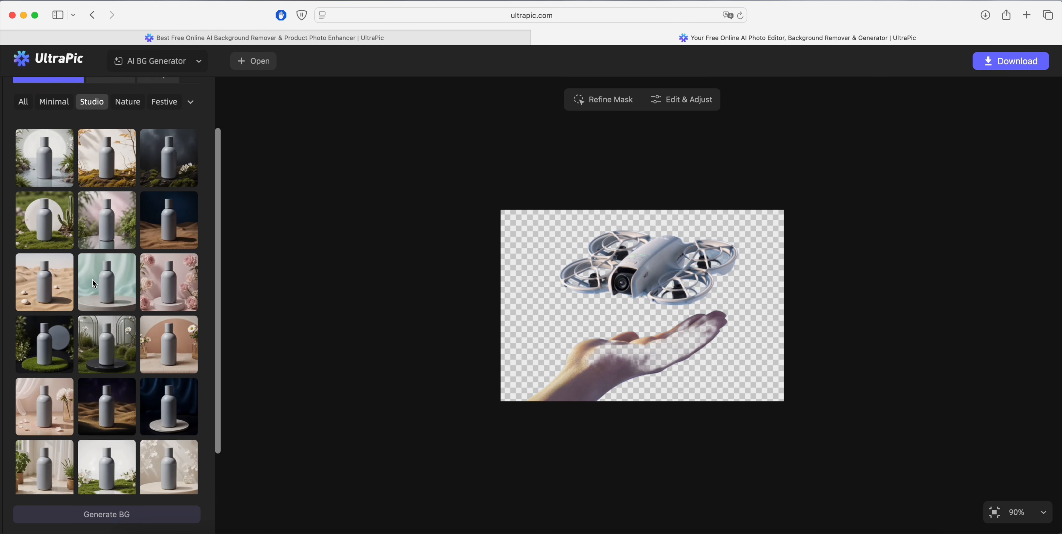
scroll(108, 312, "down", 4)
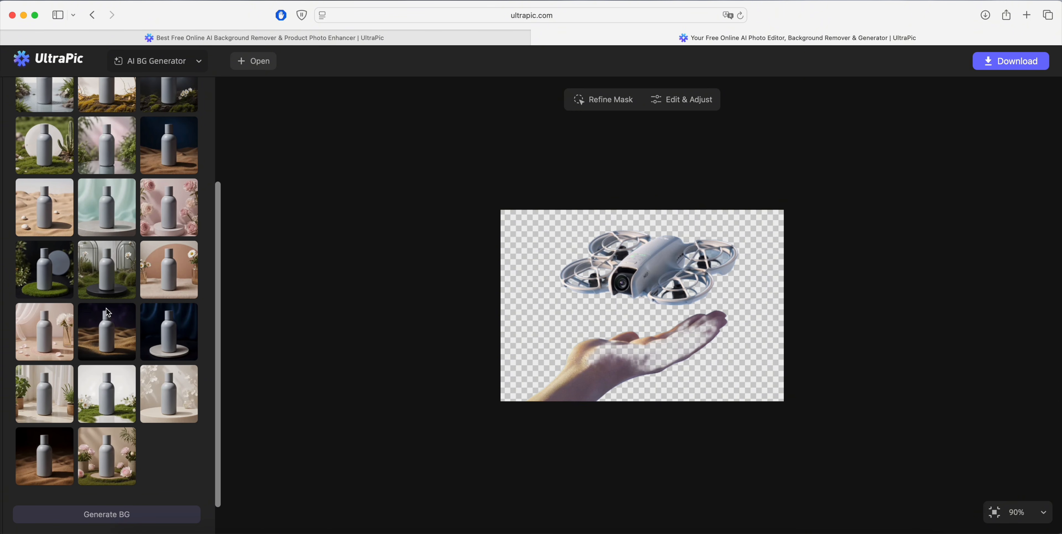
left_click(168, 344)
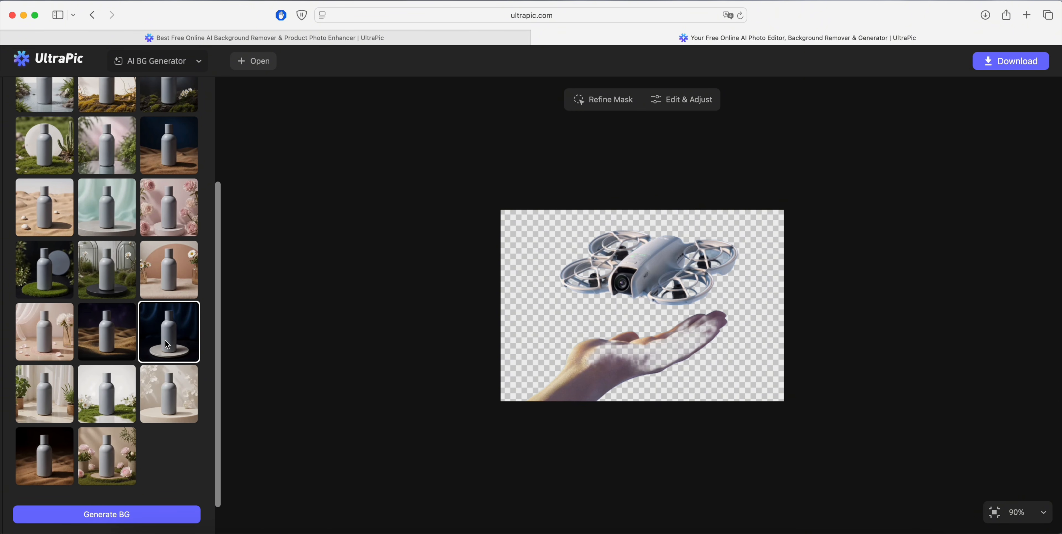
left_click(142, 516)
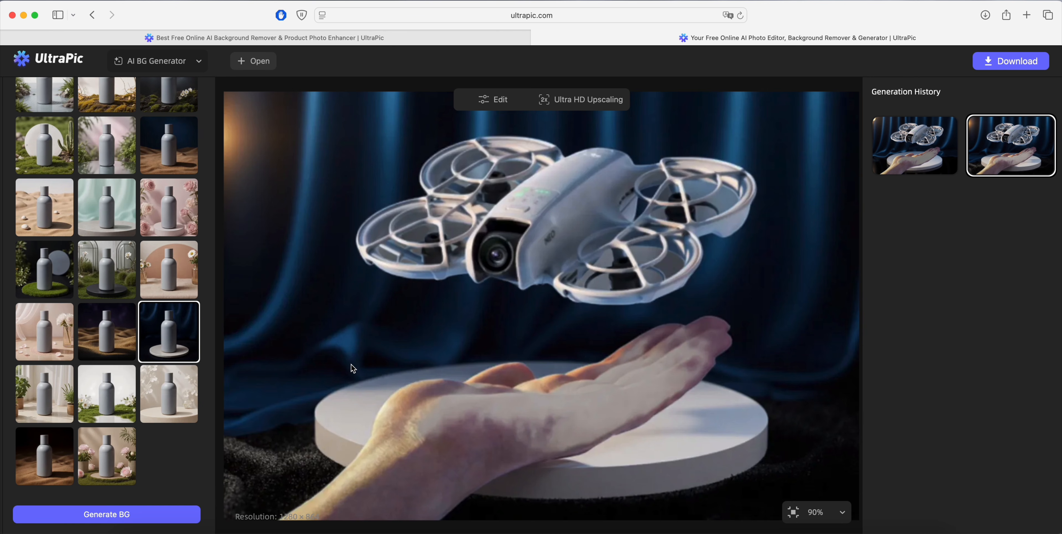
left_click(904, 168)
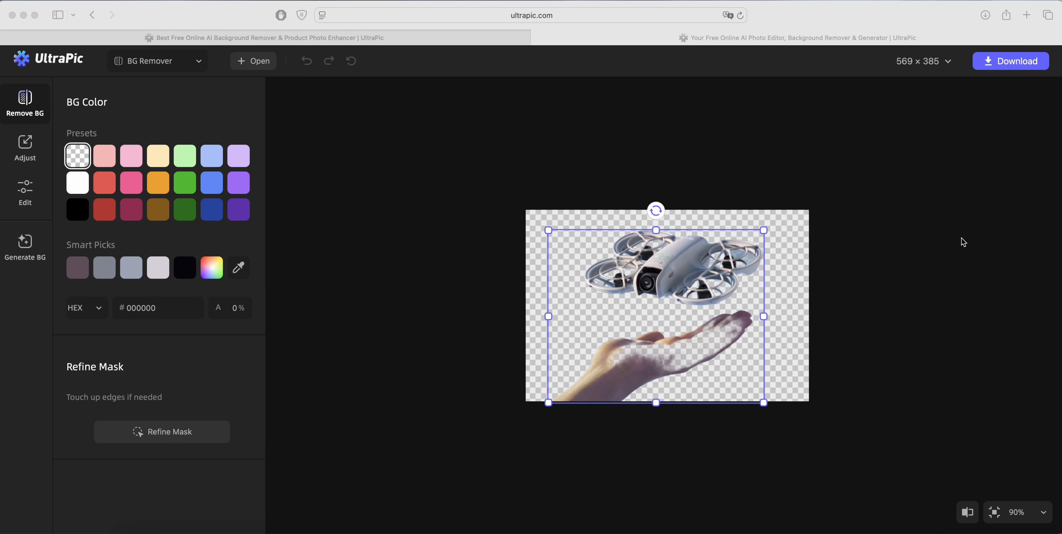
Refine the drone cutout's mask by erasing the hand below it with the size 100 brush, and apply the change.
left_click(195, 434)
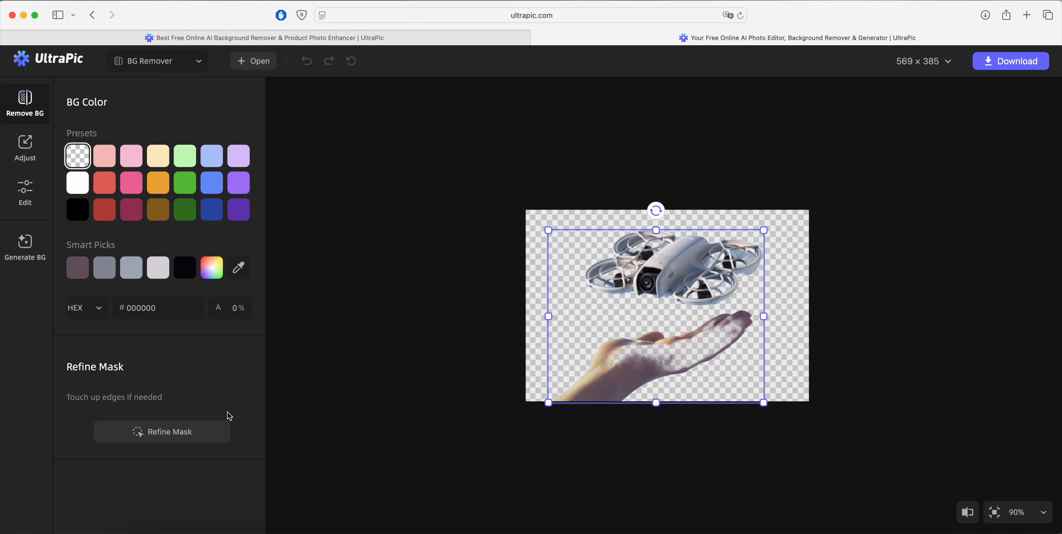
left_click(203, 433)
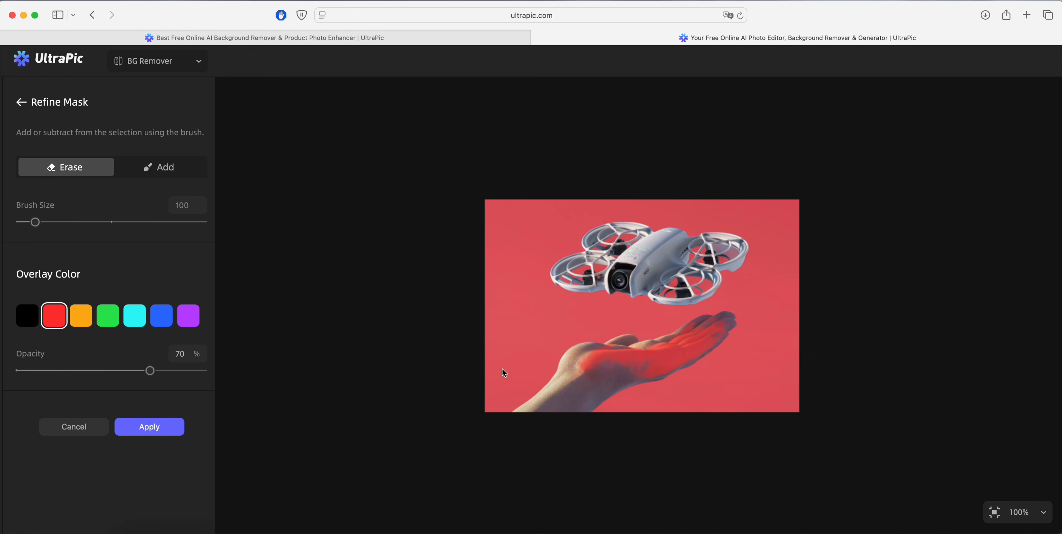
mouse_move(600, 338)
left_mouse_down()
mouse_move(721, 333)
mouse_move(705, 356)
mouse_move(569, 368)
mouse_move(590, 384)
mouse_move(512, 386)
mouse_move(505, 376)
left_mouse_up()
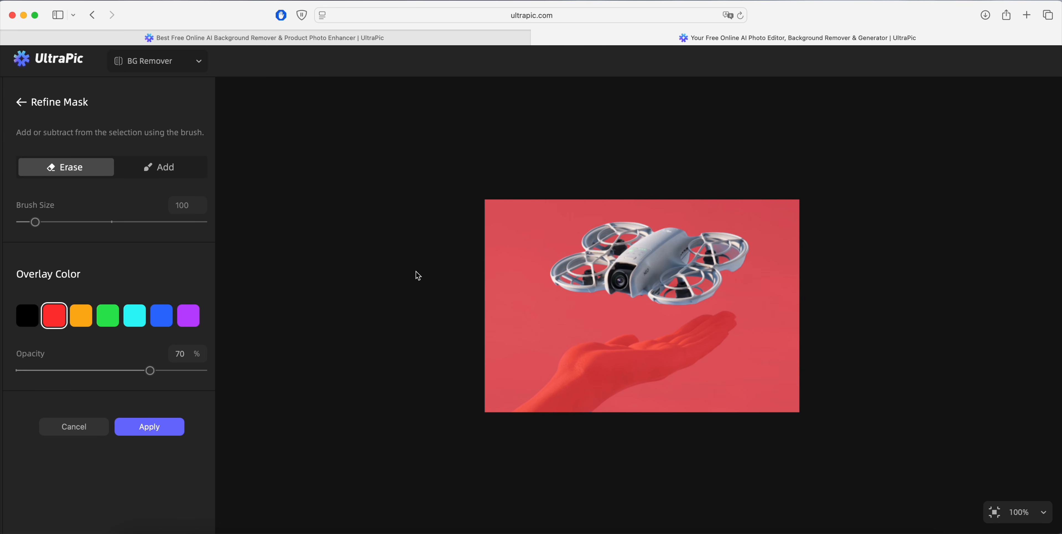
mouse_move(714, 336)
left_mouse_down()
mouse_move(723, 330)
mouse_move(670, 350)
mouse_move(576, 355)
mouse_move(643, 373)
mouse_move(615, 382)
mouse_move(516, 384)
mouse_move(602, 385)
mouse_move(517, 384)
left_mouse_up()
left_click(151, 427)
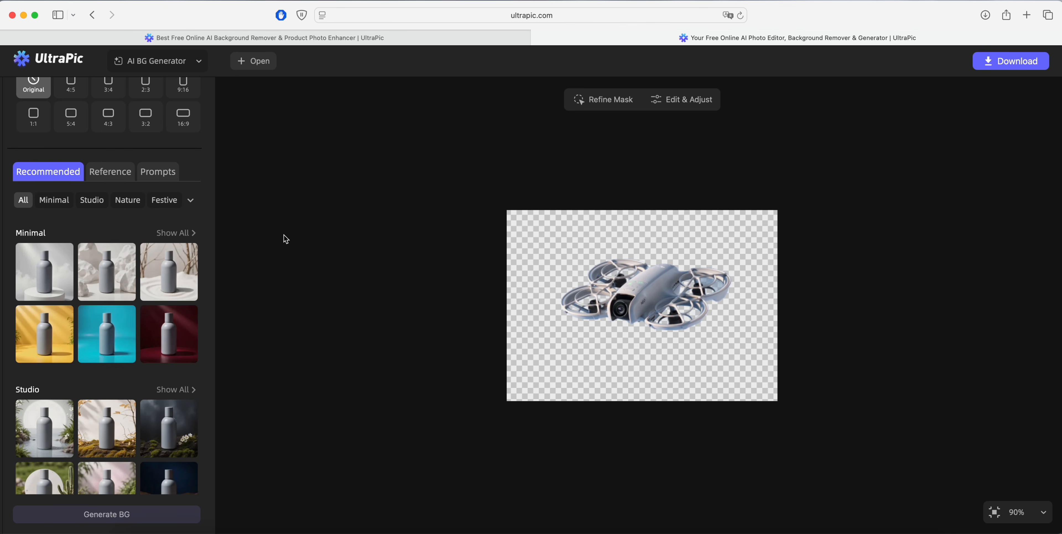
Generate a background for the drone from the dark red Minimal template.
left_click(174, 335)
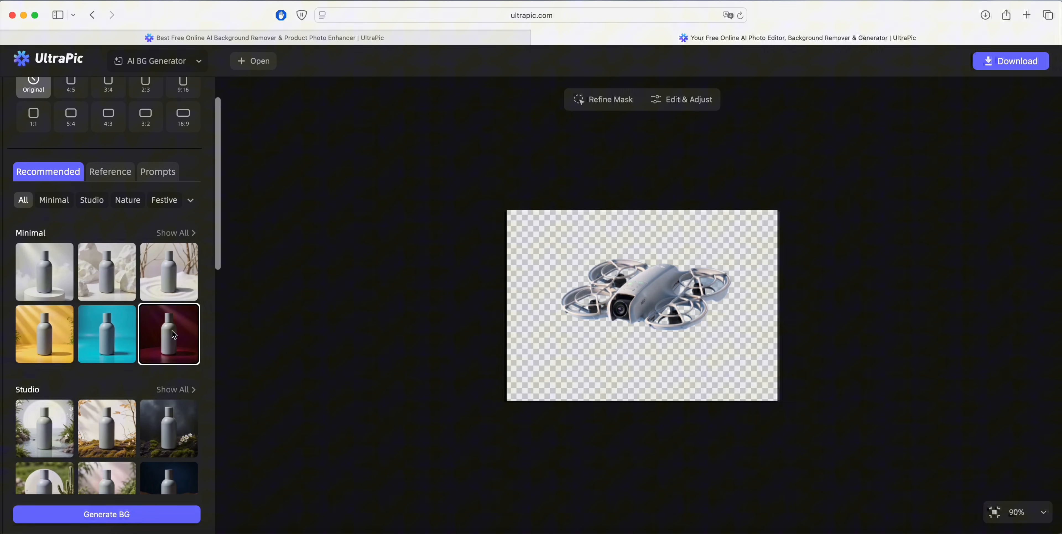
left_click(150, 514)
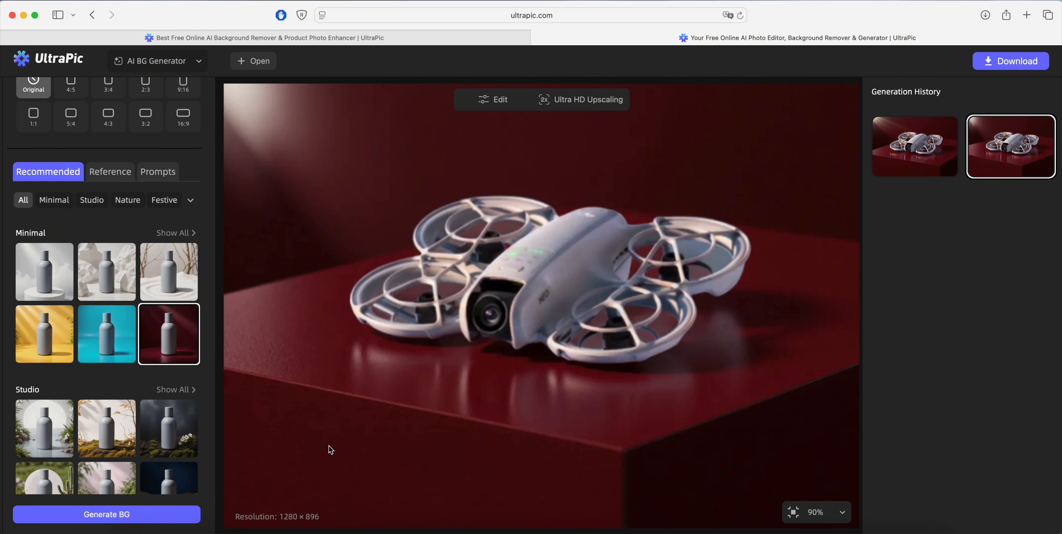
Compare the two dark red drone images up close, ending on the one with the stronger light rays.
scroll(316, 281, "up", 3)
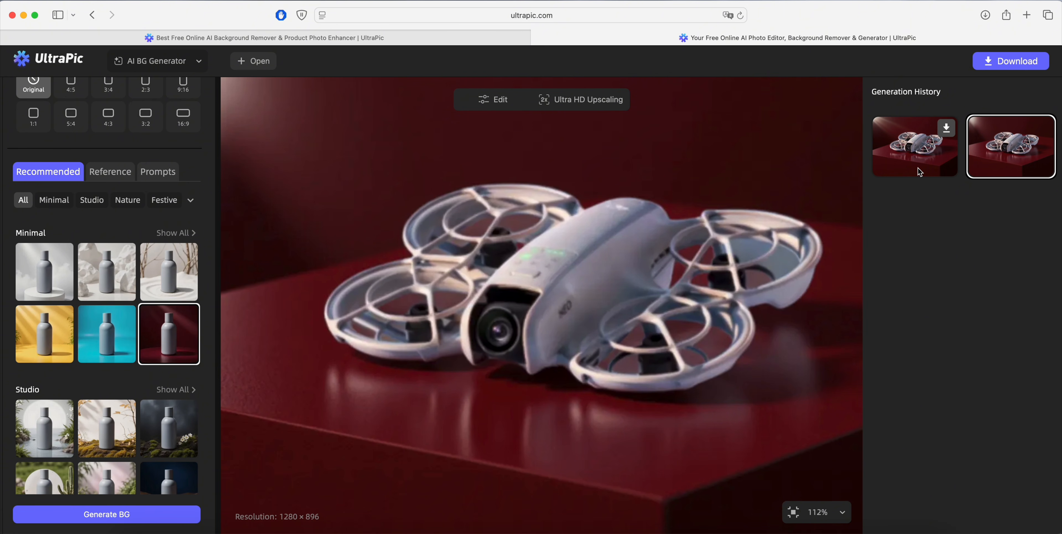
left_click(918, 168)
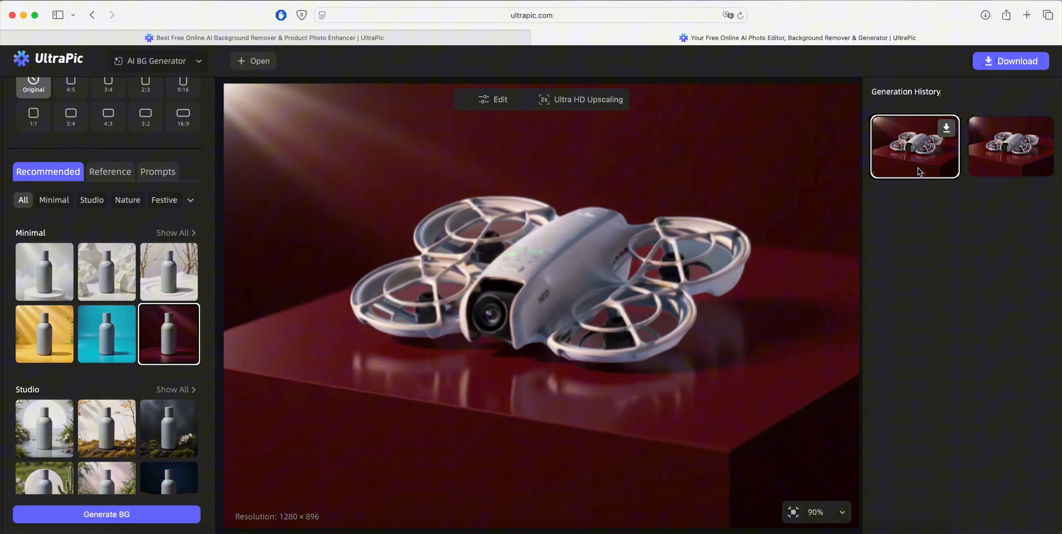
left_click(991, 156)
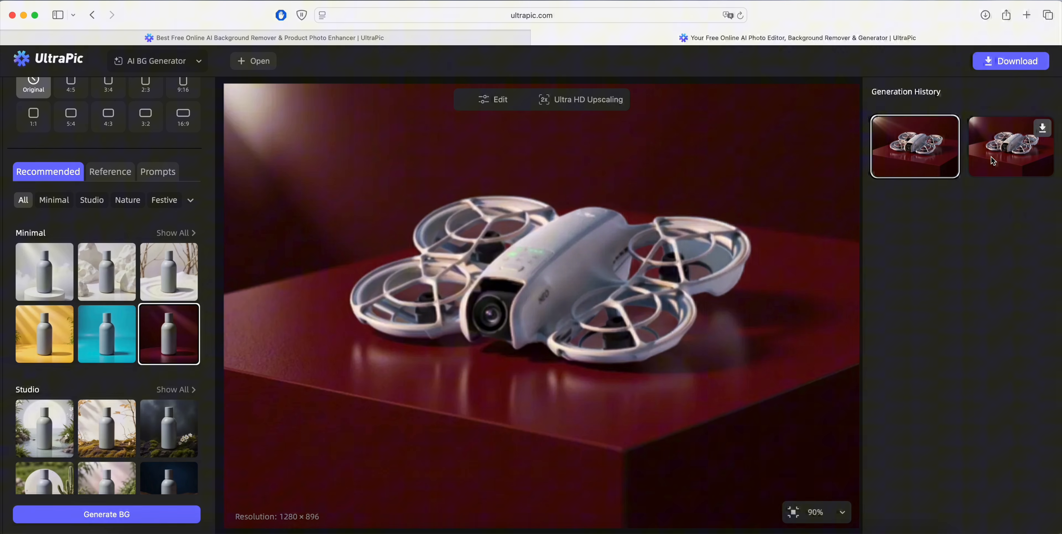
left_click(894, 153)
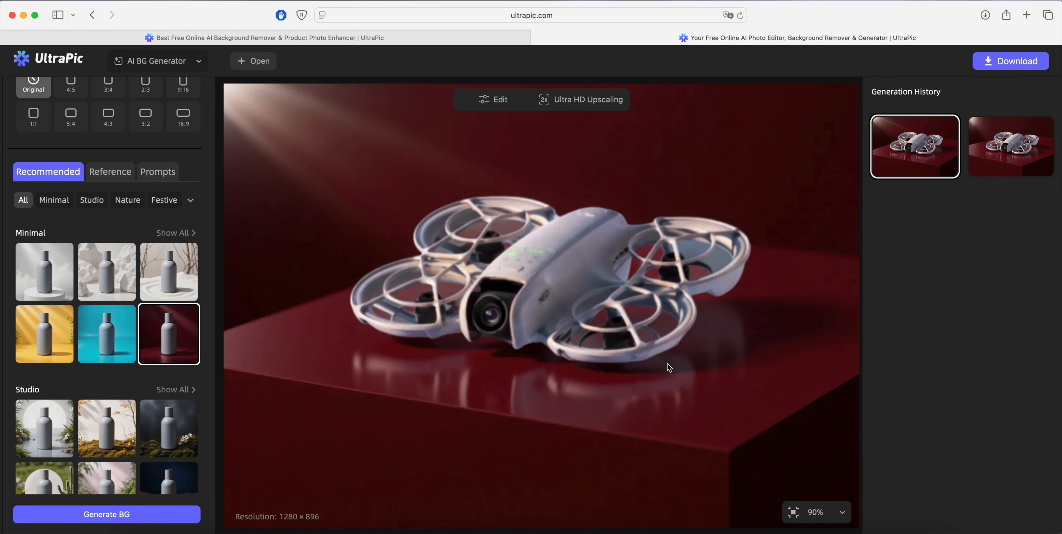
Compare the two dark red drone images and download the one with the stronger light rays.
left_click(987, 169)
left_click(943, 174)
left_click(1012, 162)
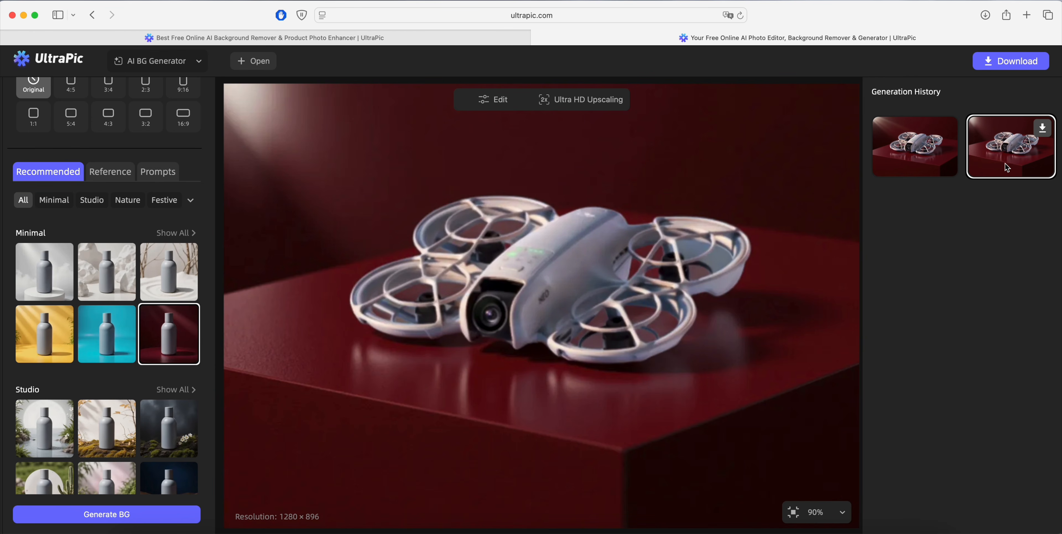
left_click(943, 172)
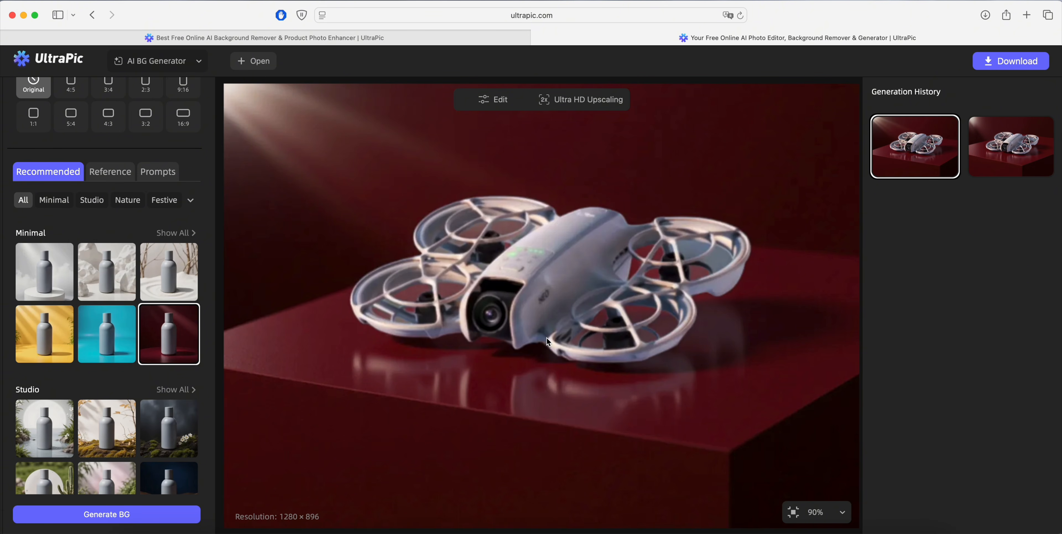
mouse_move(947, 130)
left_click(948, 131)
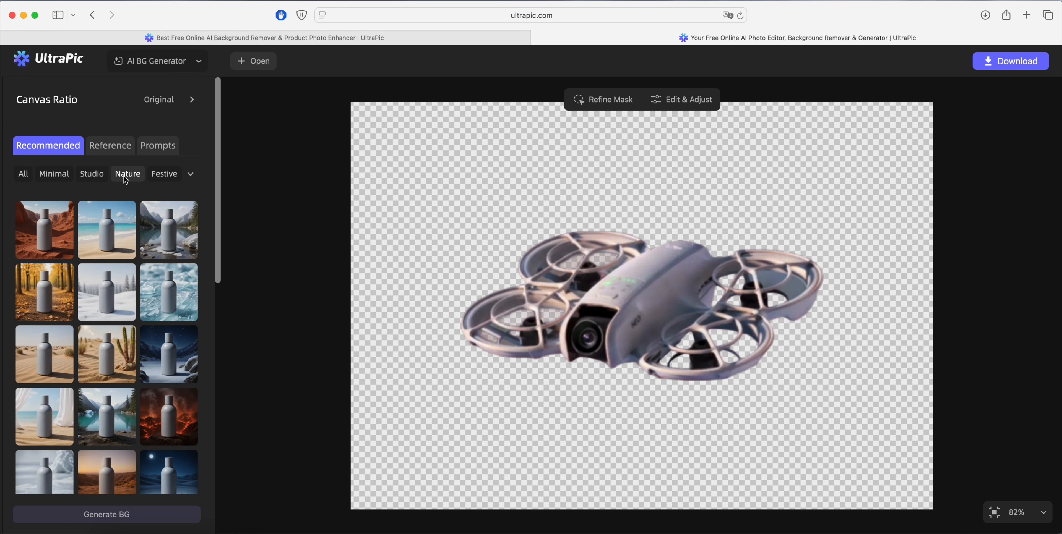
Generate drone backgrounds from two Nature templates: the green forest with tall trees and the snowy mountains with a low sun.
left_click(125, 177)
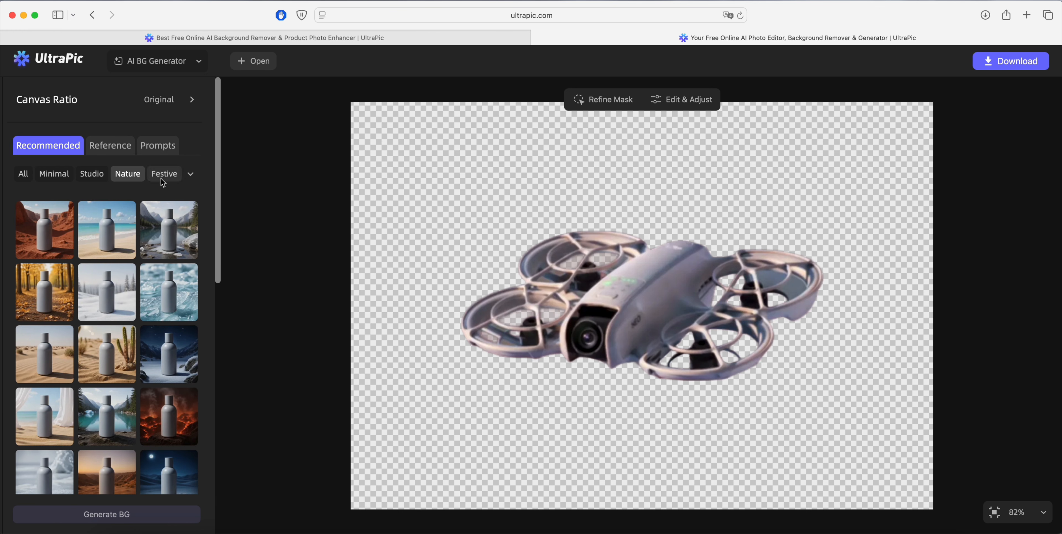
scroll(180, 351, "down", 6)
scroll(183, 353, "down", 8)
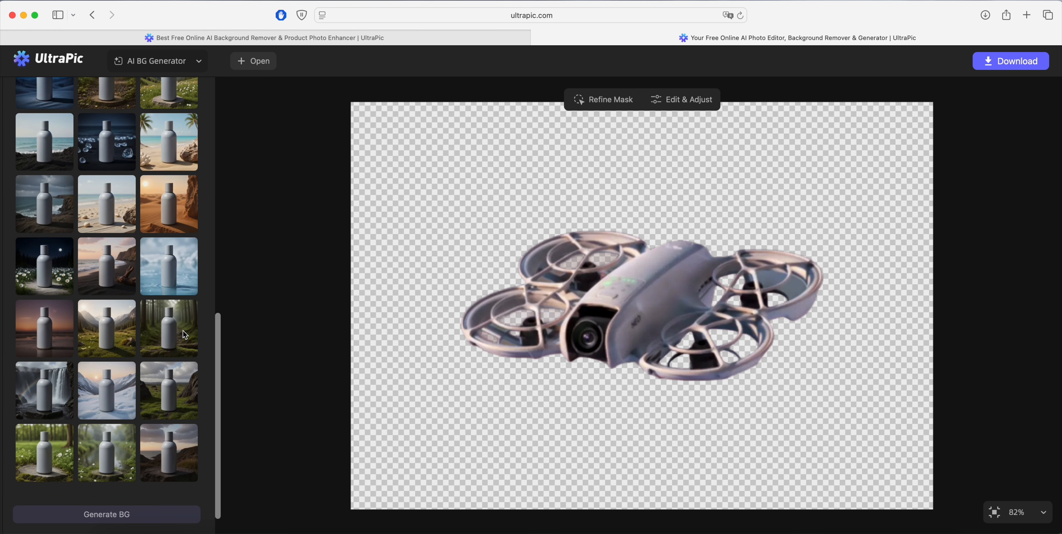
left_click(184, 336)
mouse_move(172, 532)
left_click(165, 515)
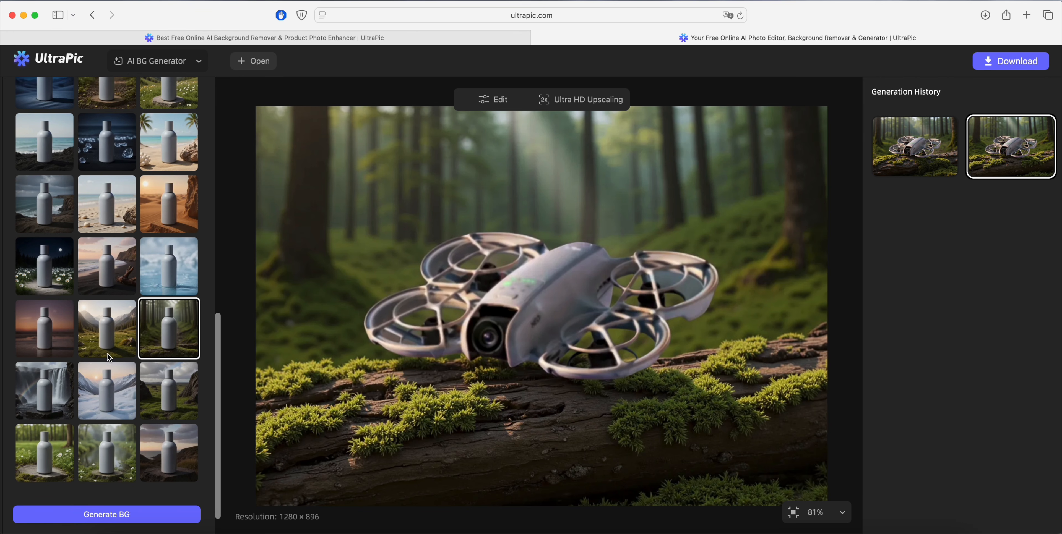
left_click(55, 330)
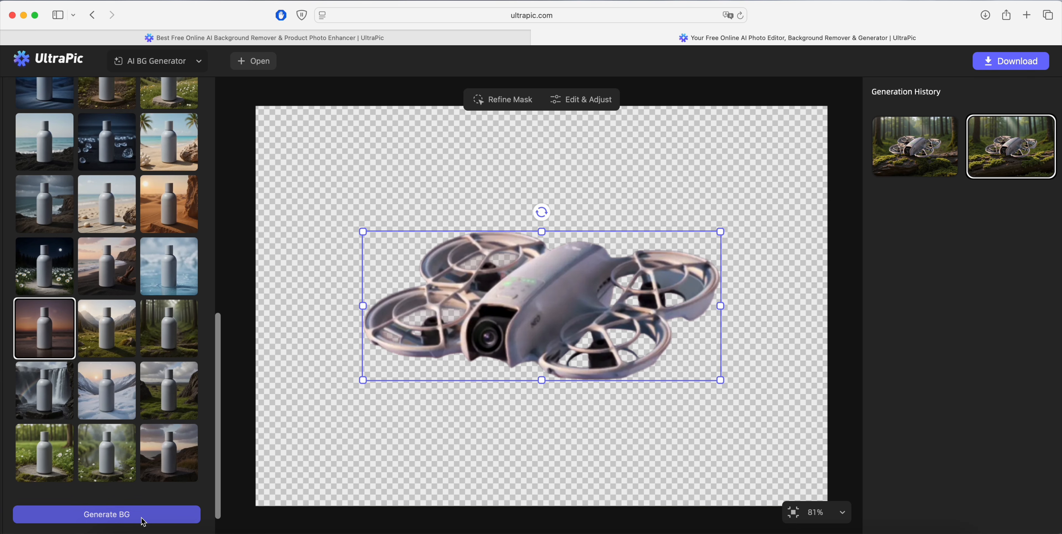
left_click(112, 398)
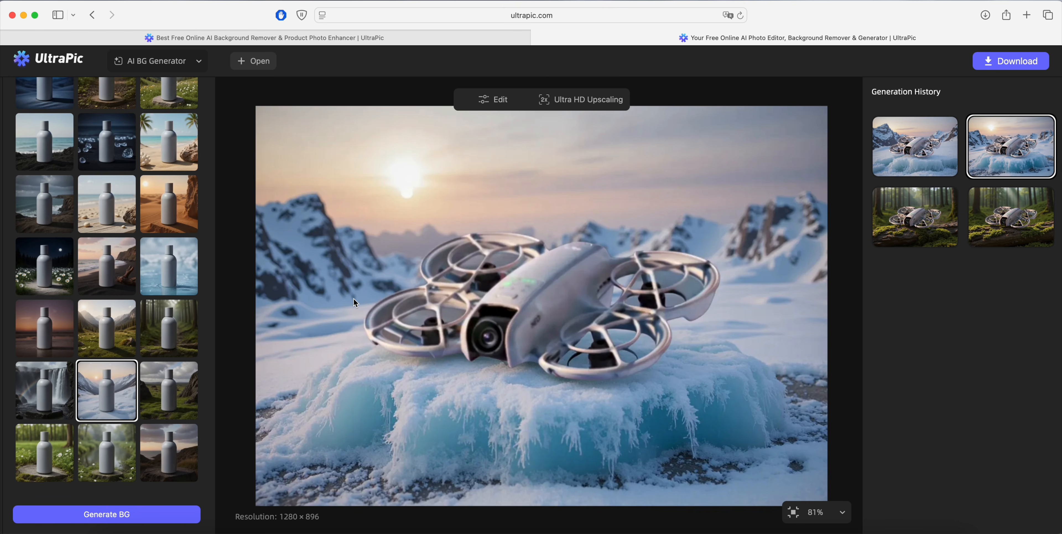
Try the 9:16, 3:2, 4:3, 5:4 and 1:1 canvas ratios for the drone, and settle on 9:16.
scroll(172, 235, "up", 15)
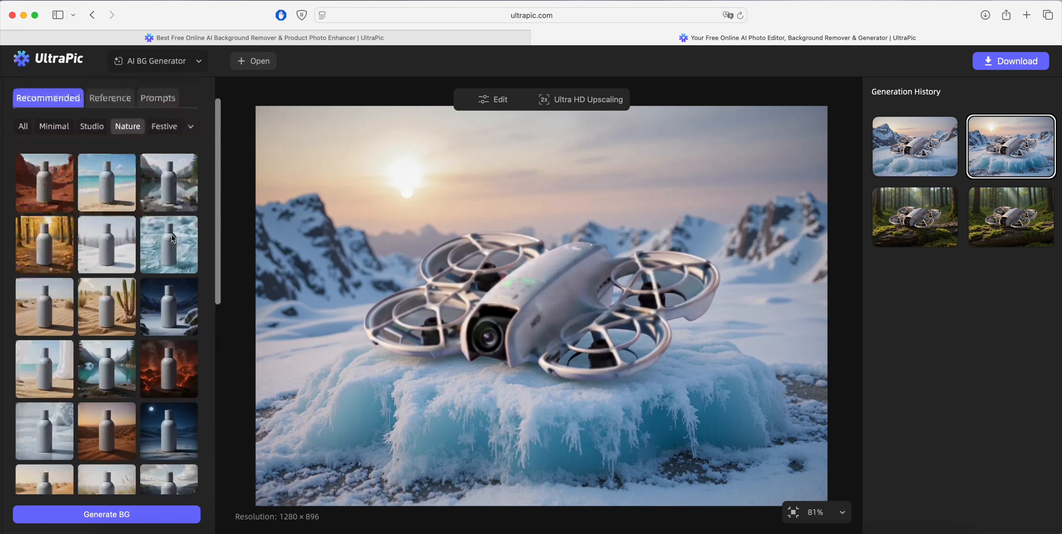
scroll(172, 236, "up", 2)
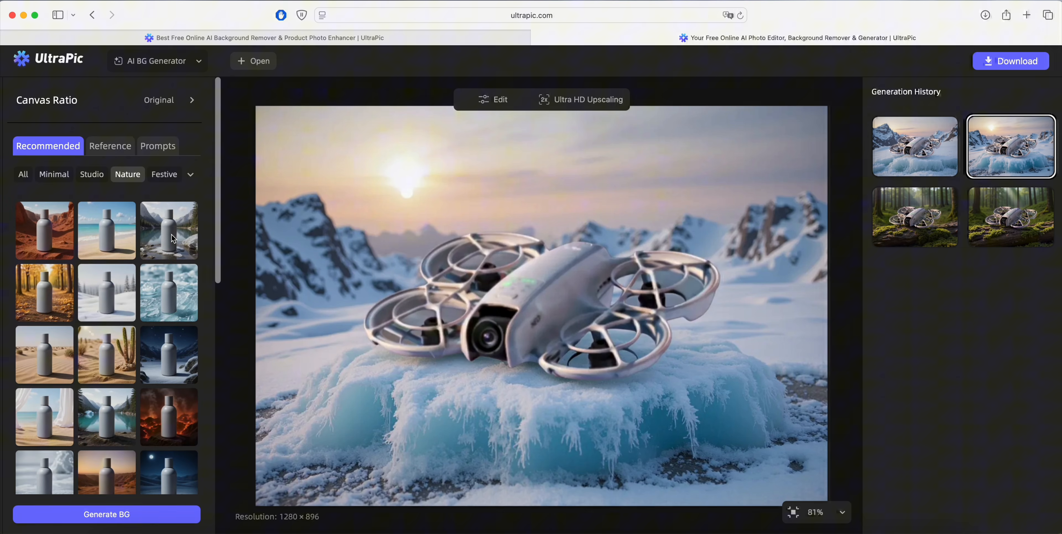
left_click(192, 104)
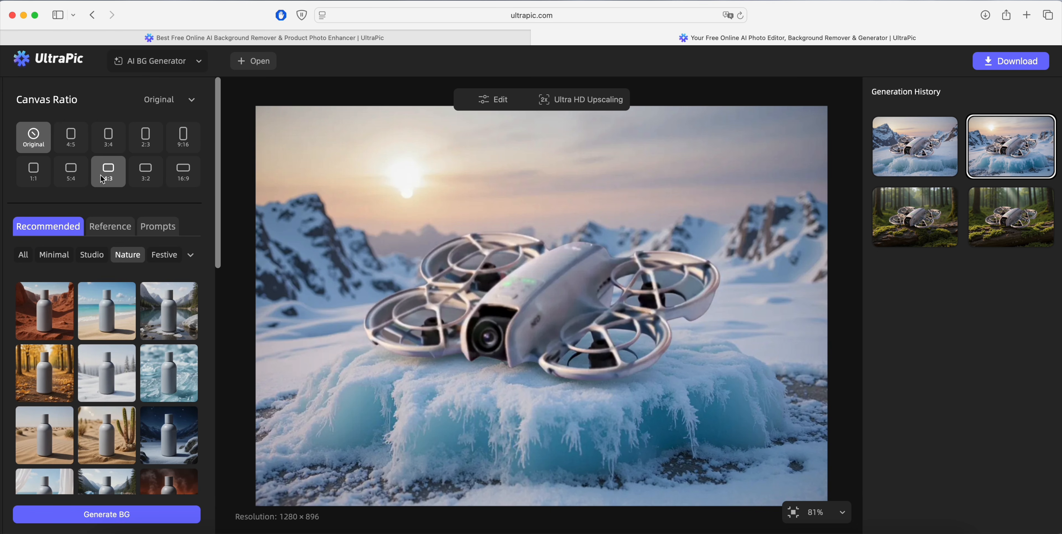
left_click(191, 143)
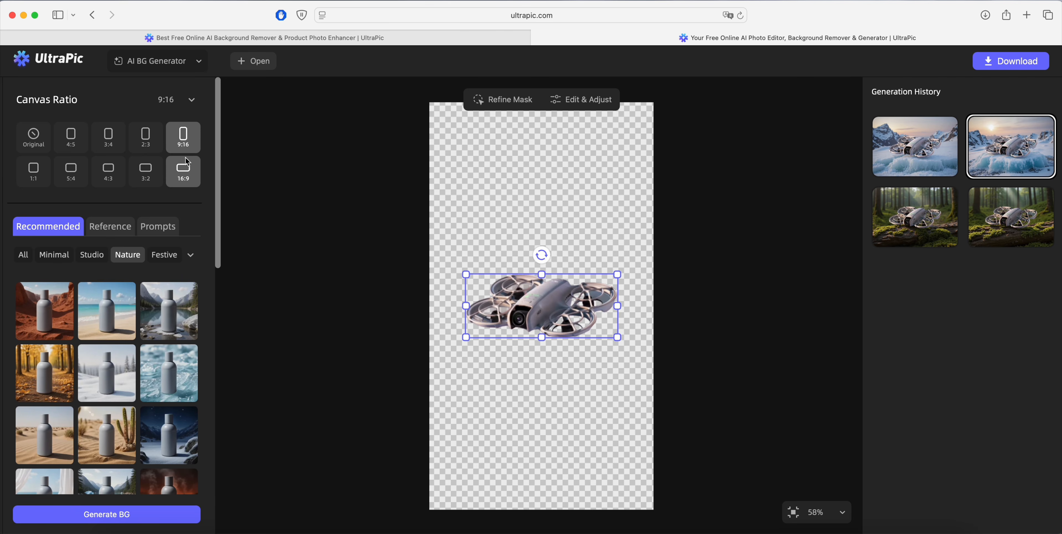
left_click(145, 171)
left_click(118, 176)
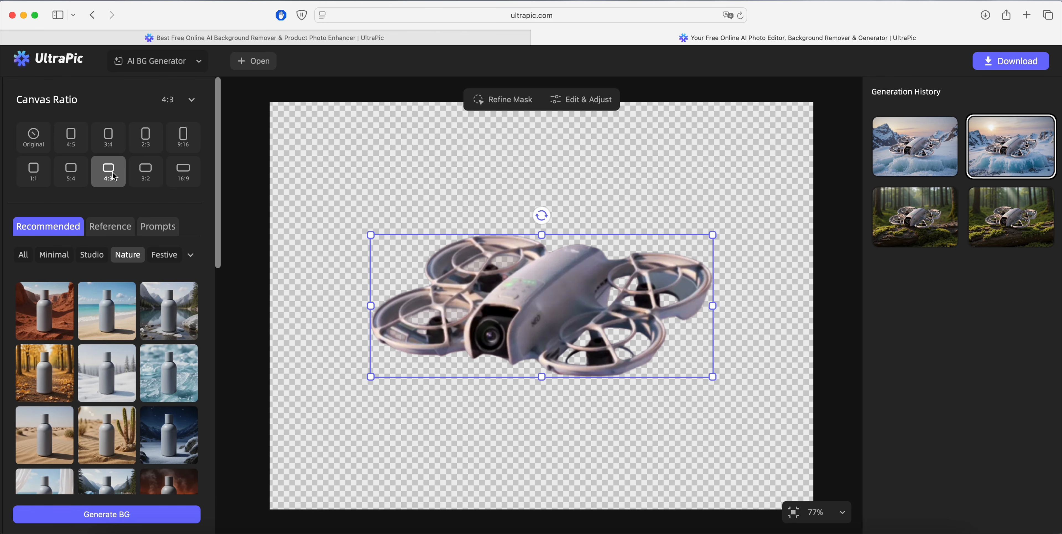
left_click(72, 178)
left_click(50, 176)
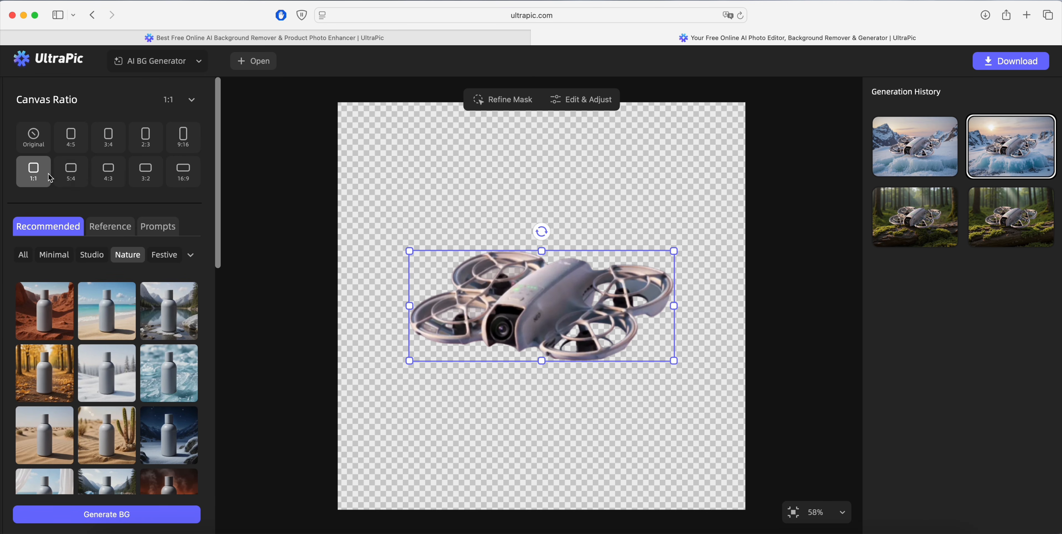
left_click(189, 145)
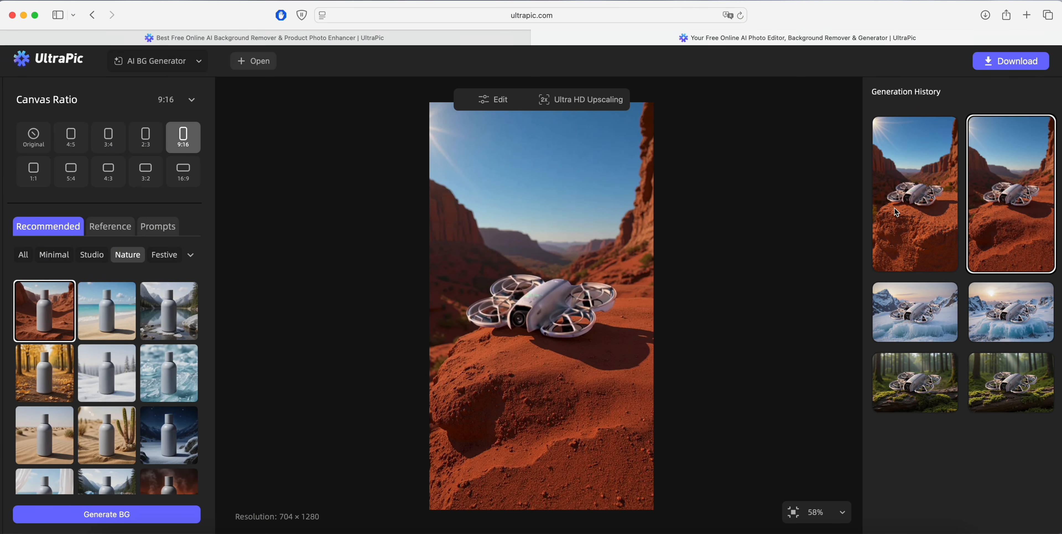
Compare the two 9:16 red canyon drone images, ending on the one with the stronger sun rays.
left_click(934, 208)
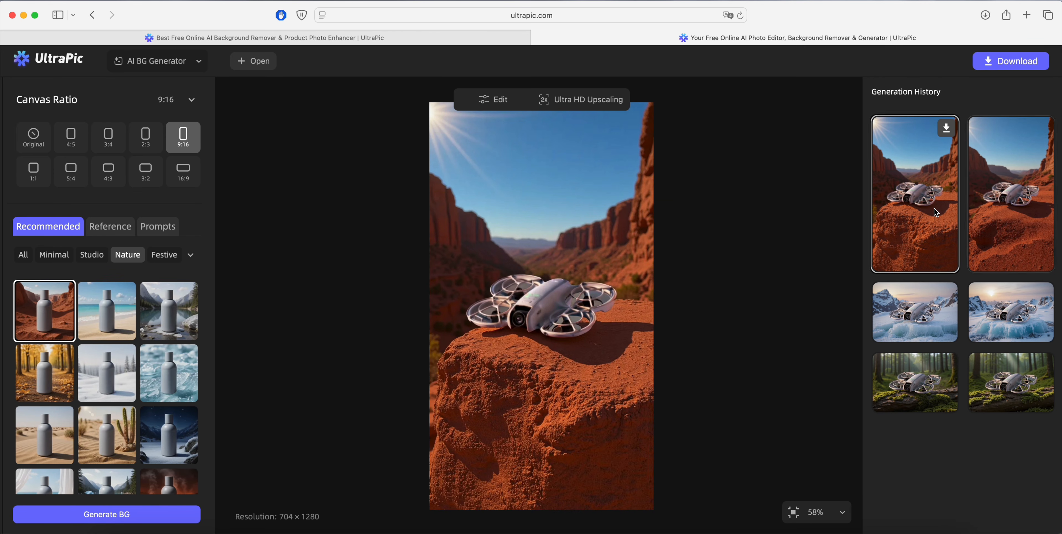
left_click(992, 208)
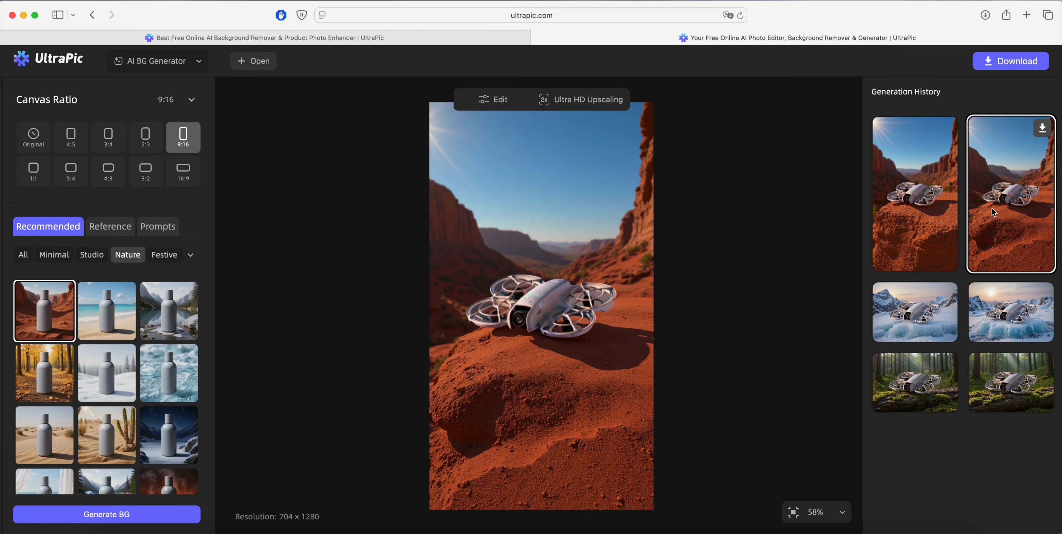
left_click(916, 220)
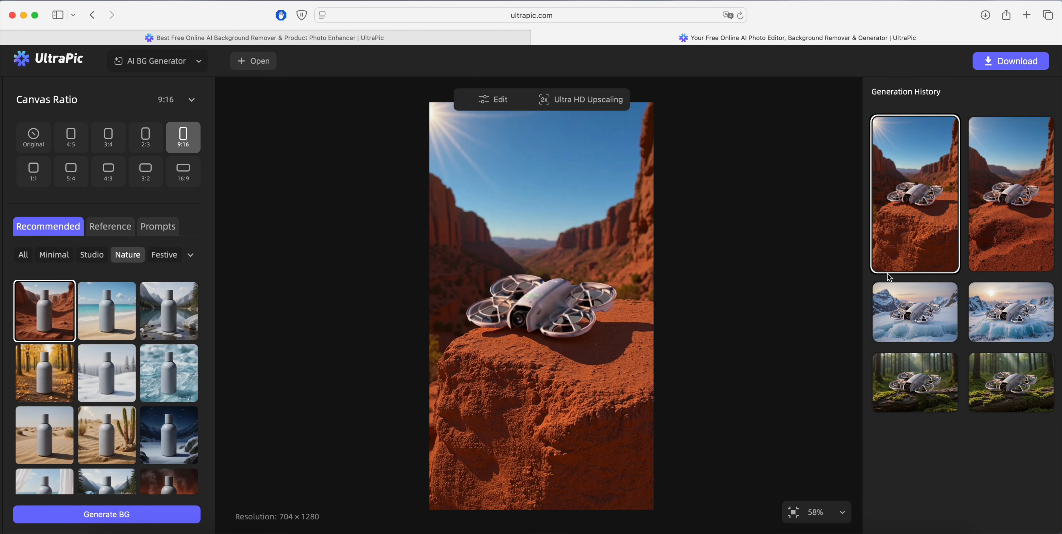
left_click(982, 250)
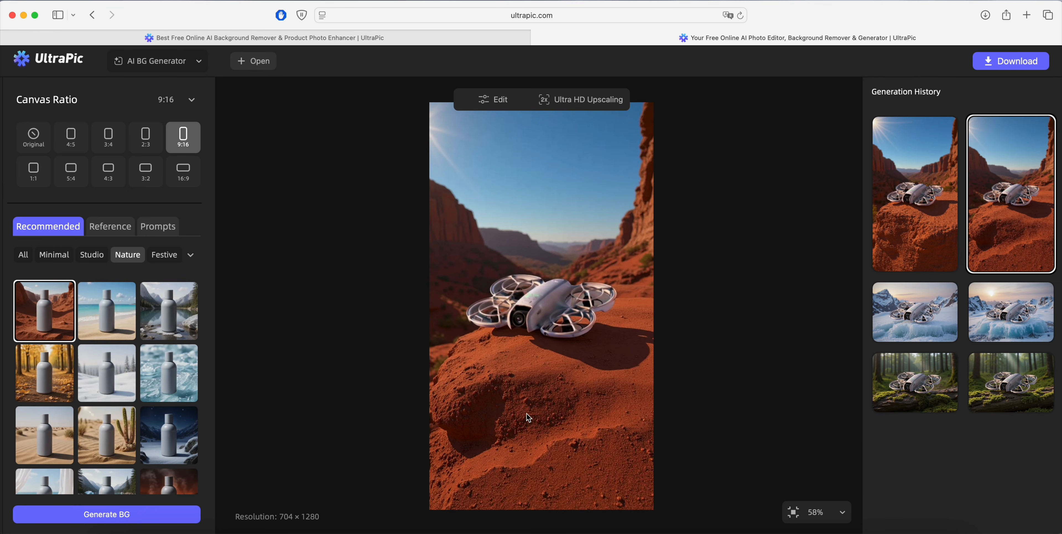
left_click(881, 242)
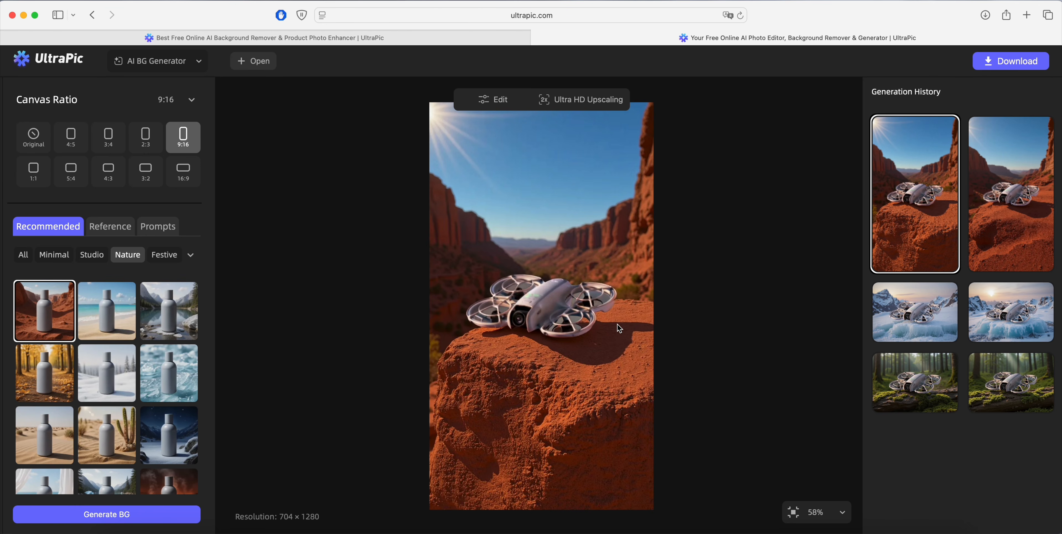
Download the red canyon drone image with the stronger sun rays and start Ultra HD Upscaling for it.
mouse_move(945, 138)
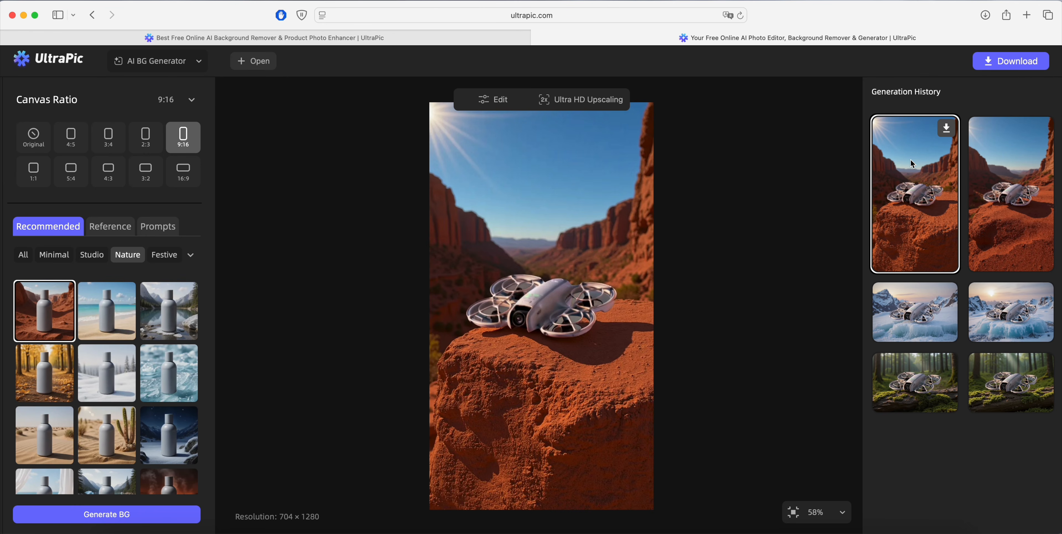
left_click(947, 130)
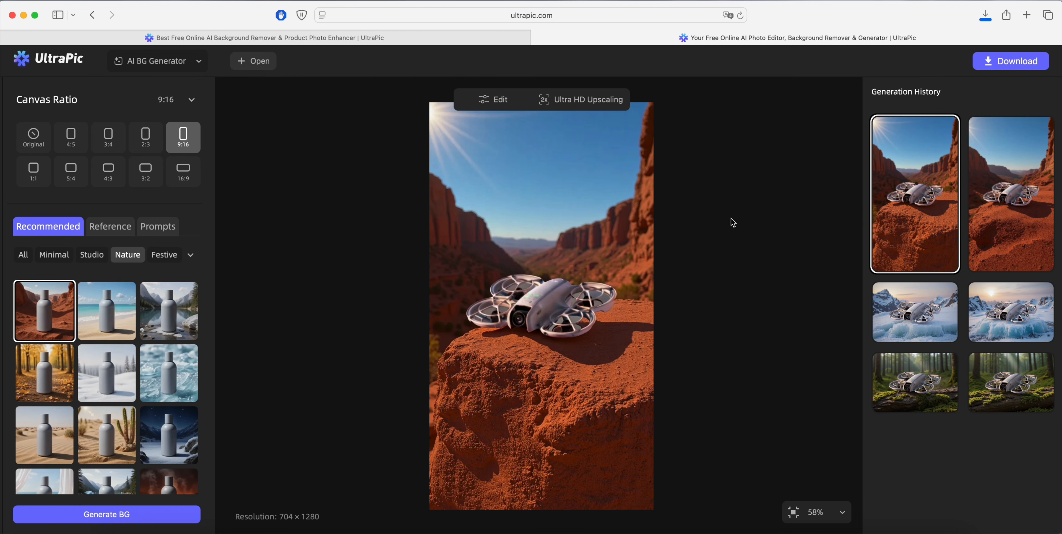
left_click(587, 102)
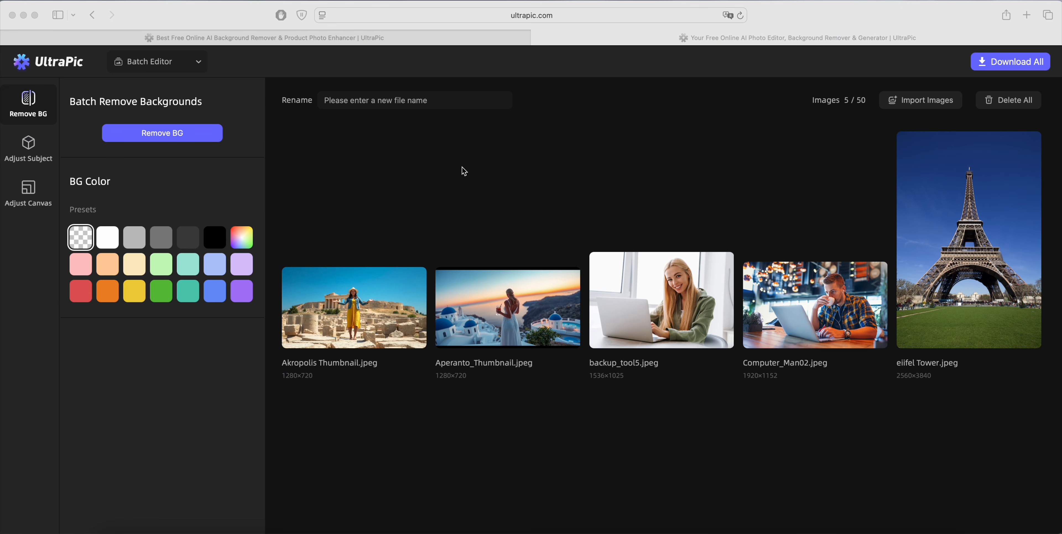
Remove the backgrounds of all five images in the batch and open the image options of Aperanto_Thumbnail.jpeg.
left_click(196, 139)
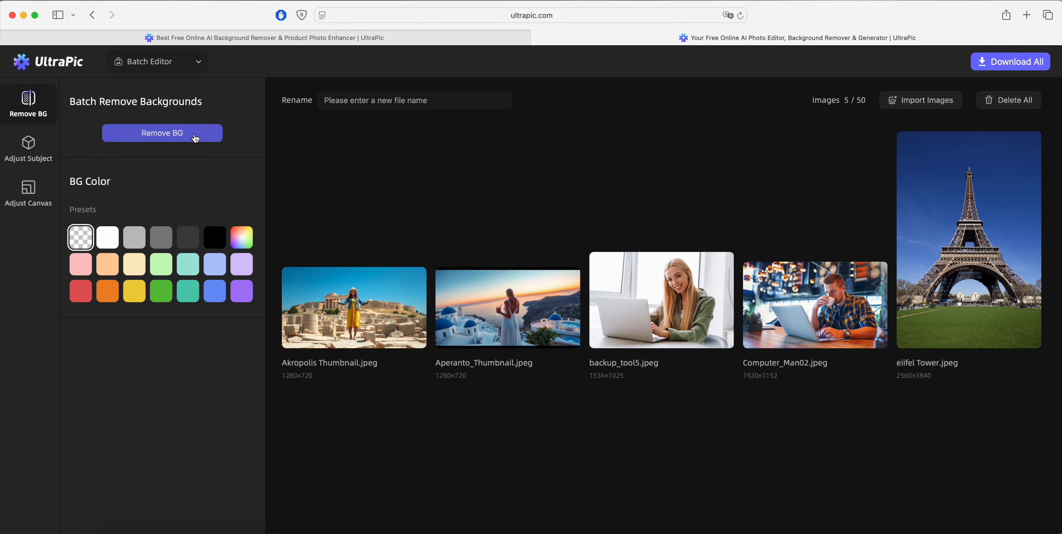
left_click(197, 139)
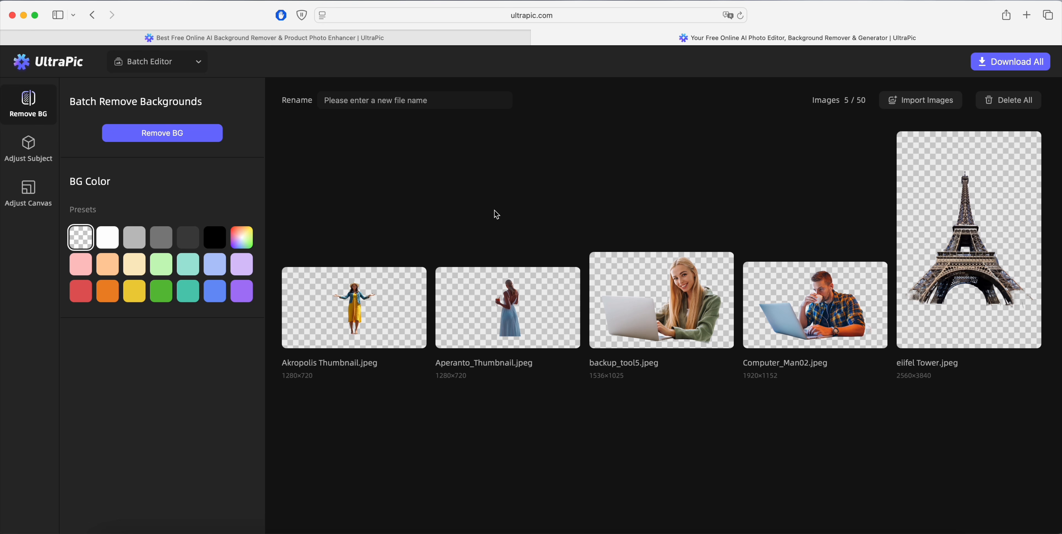
mouse_move(521, 307)
mouse_move(714, 274)
left_click(569, 281)
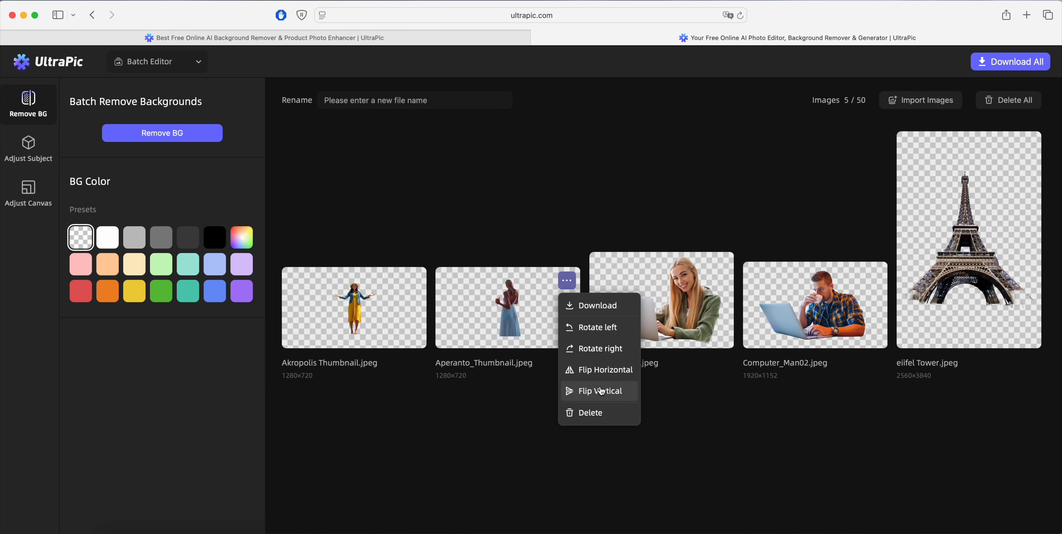
Rotate the Eiffel Tower cutout to the left four times, through a full turn.
mouse_move(921, 255)
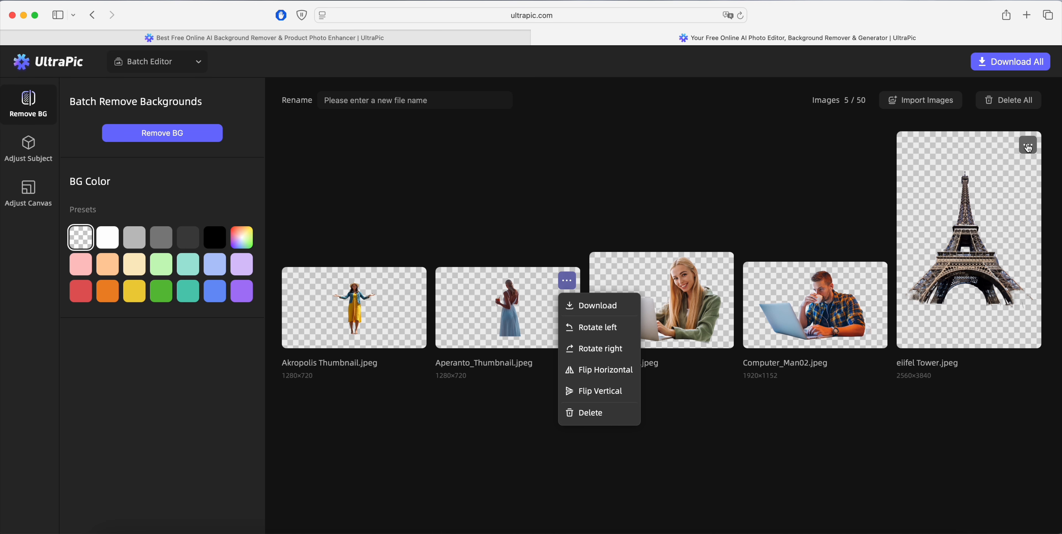
left_click(1028, 145)
left_click(1017, 193)
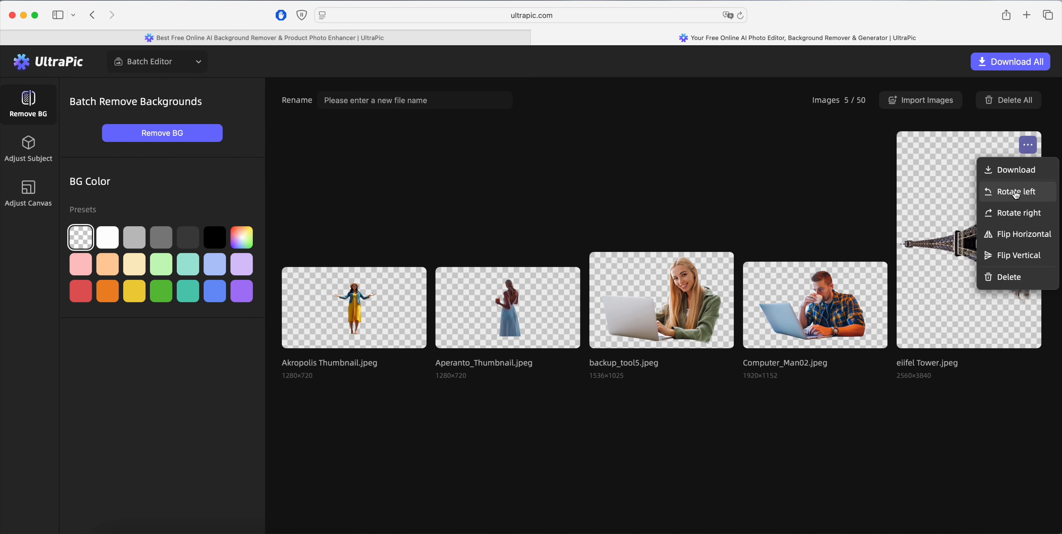
left_click(1017, 194)
left_click(1017, 194)
left_click(1017, 194)
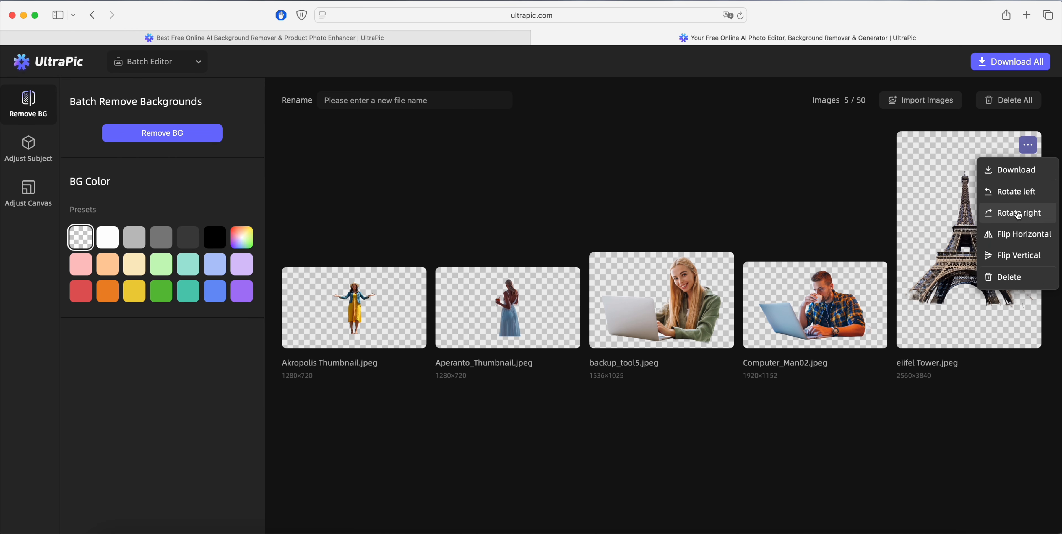
Flip the Eiffel Tower cutout horizontally twice, and try a horizontal flip on the Computer_Man02.jpeg cutout.
left_click(1016, 232)
left_click(1016, 234)
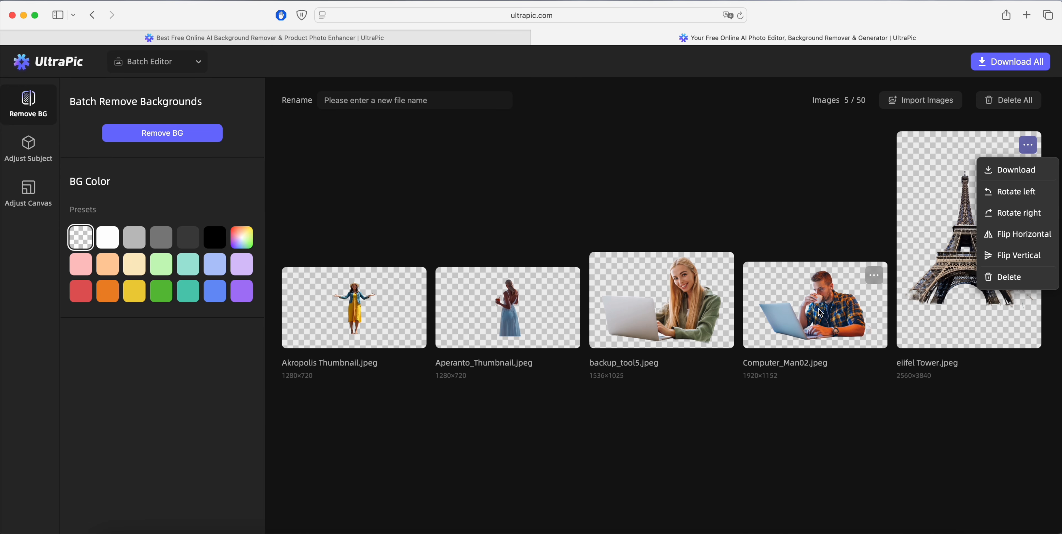
left_click(874, 276)
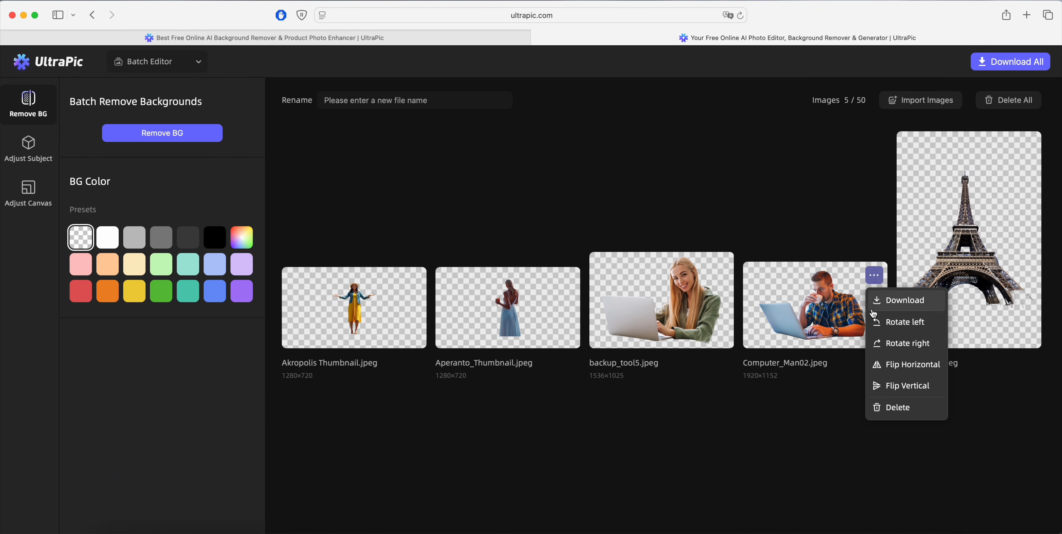
left_click(888, 365)
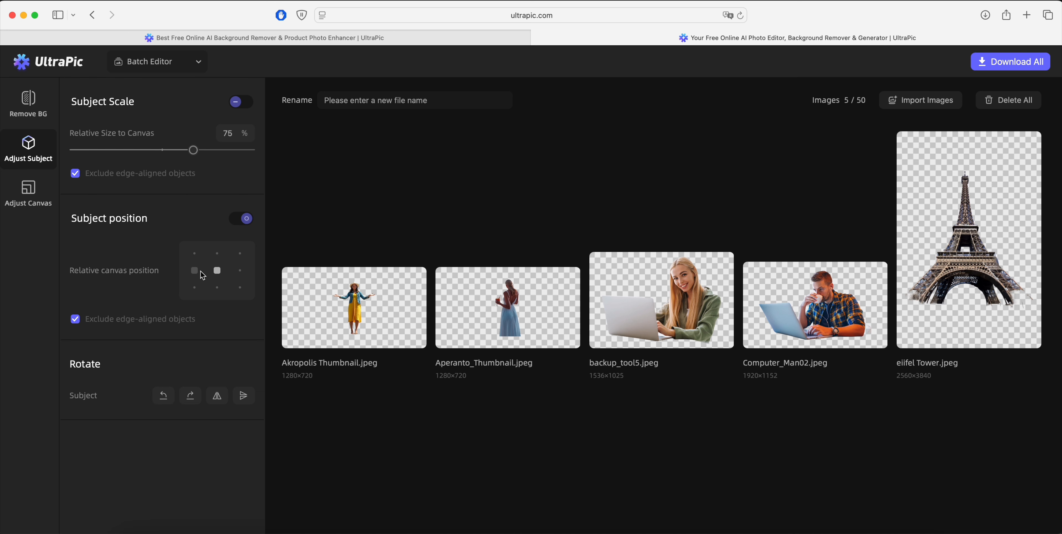
Try several relative canvas positions for the batch subjects, including top right, bottom centre and bottom left, ending at the centre.
left_click(240, 271)
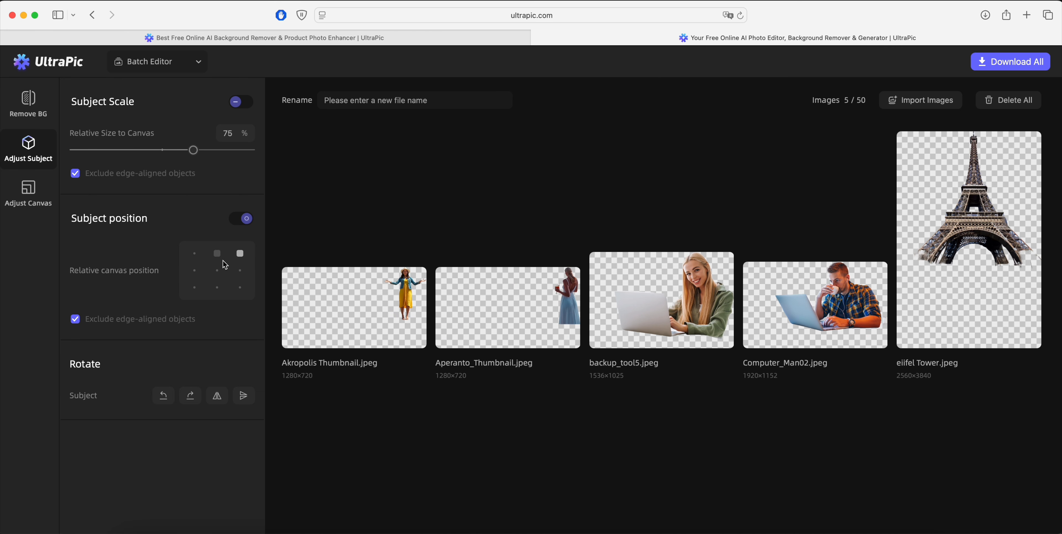
left_click(218, 254)
left_click(218, 270)
left_click(217, 287)
left_click(195, 287)
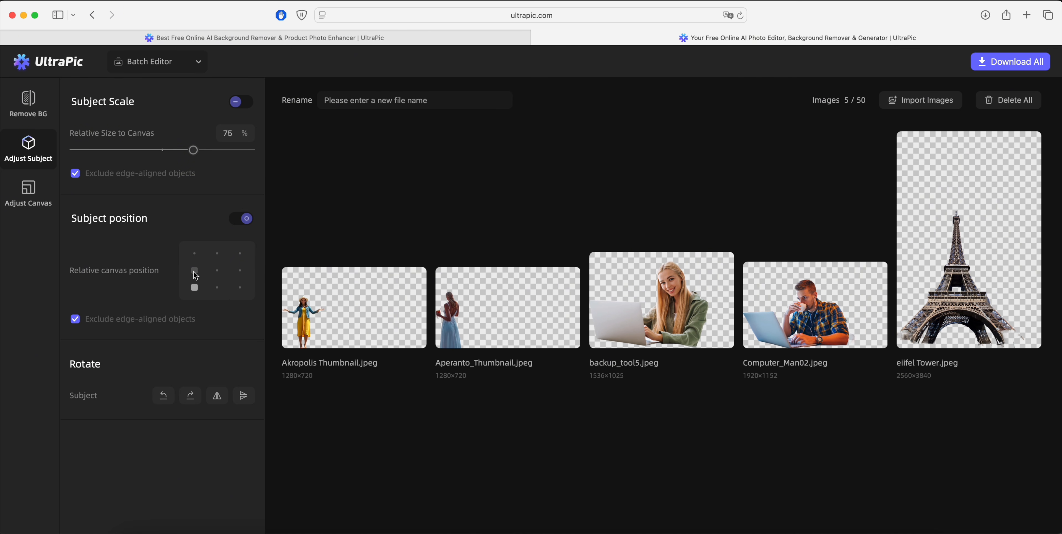
left_click(195, 270)
left_click(218, 270)
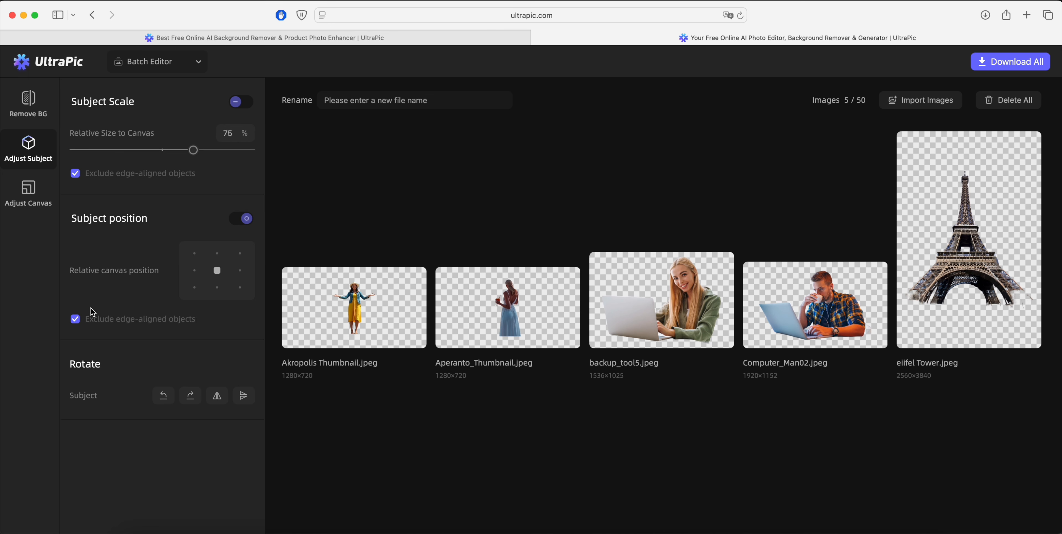
Open the batch's canvas adjustments and review the recommended sizes for social media and online marketplaces.
left_click(34, 209)
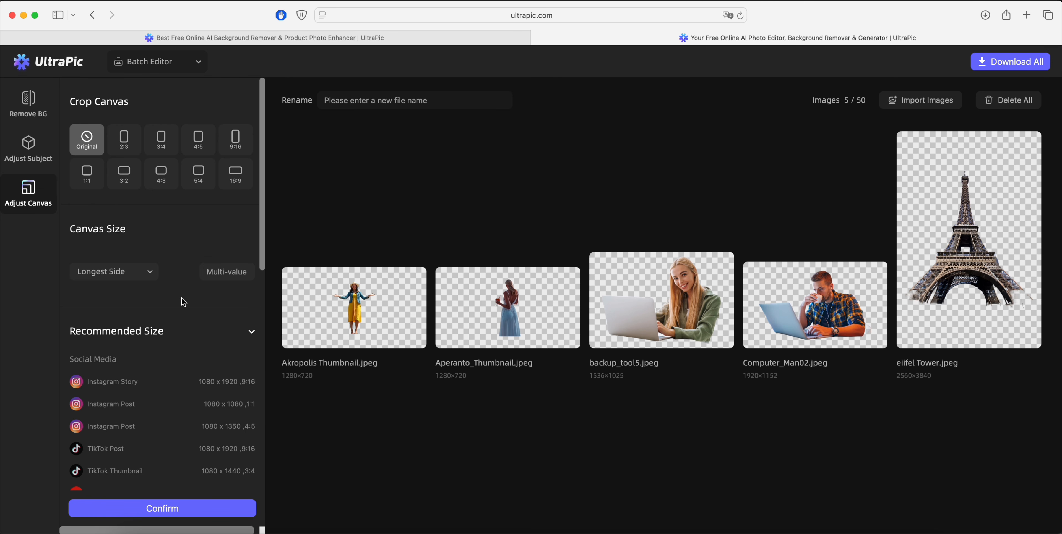
scroll(181, 299, "down", 5)
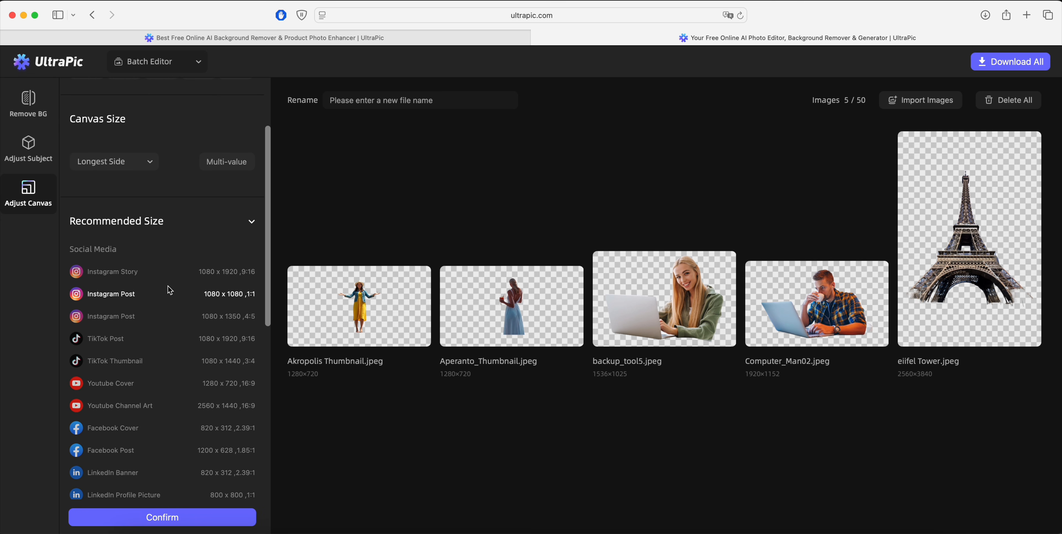
scroll(149, 301, "down", 1)
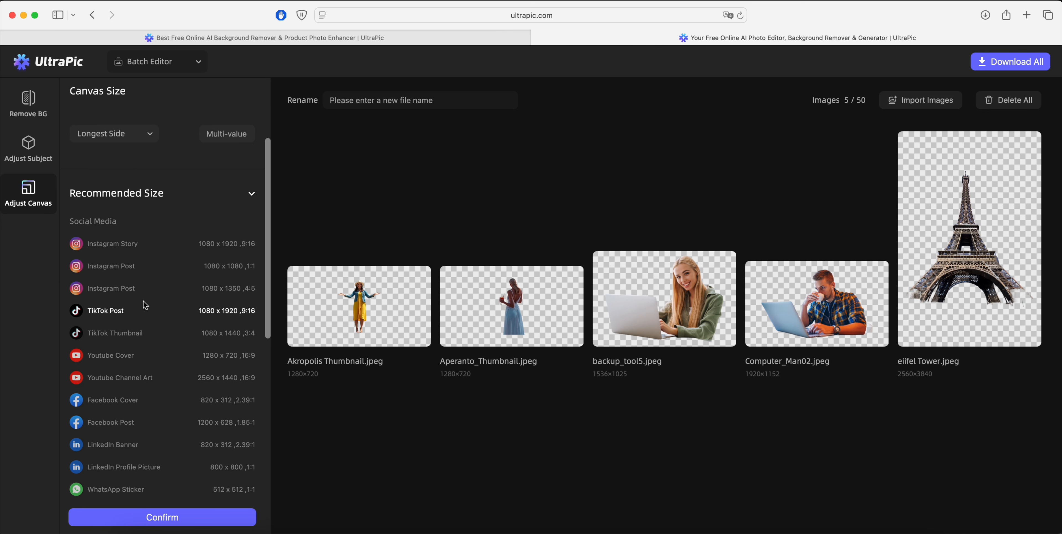
scroll(140, 360, "down", 7)
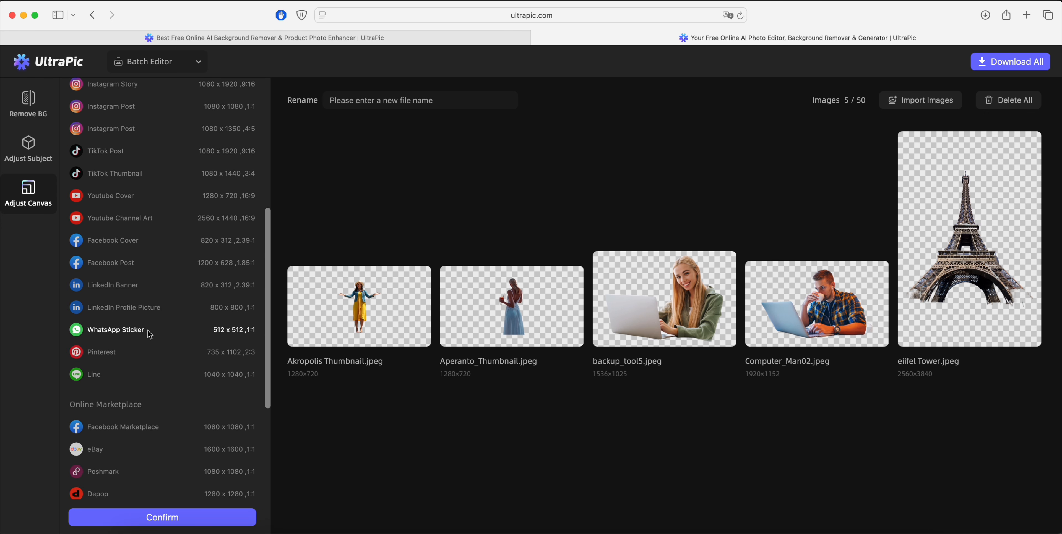
scroll(147, 335, "down", 2)
scroll(153, 345, "down", 8)
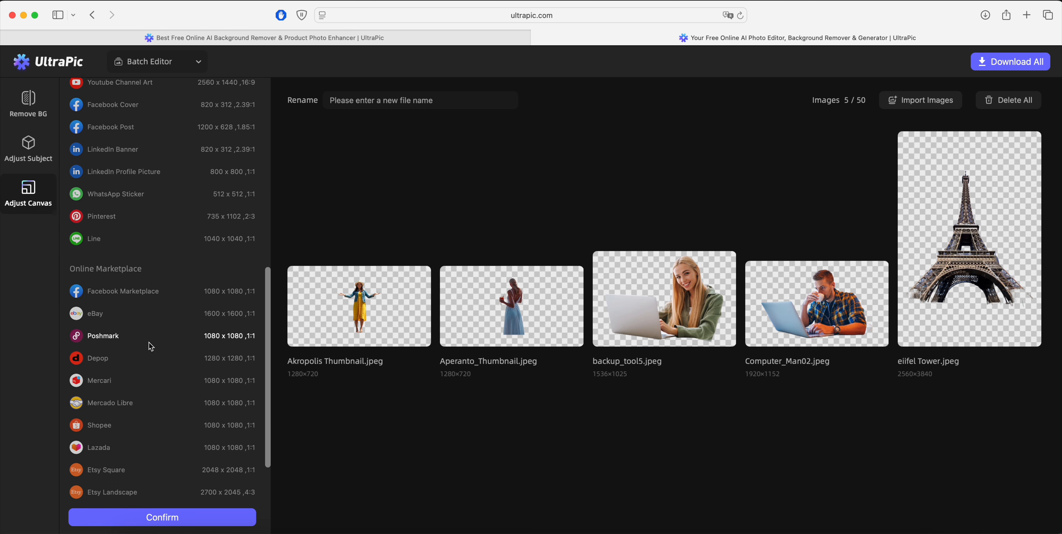
scroll(153, 347, "up", 11)
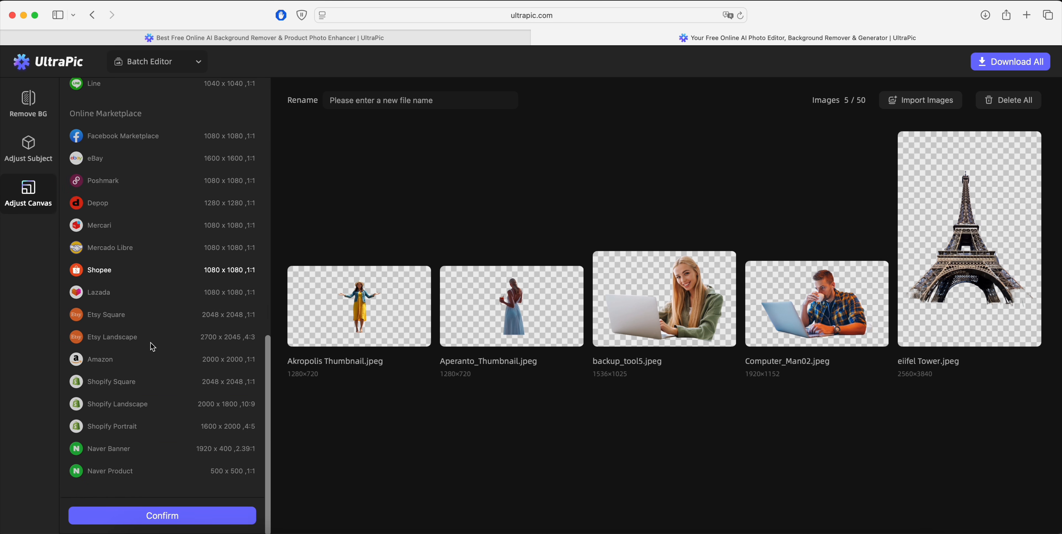
scroll(152, 347, "up", 2)
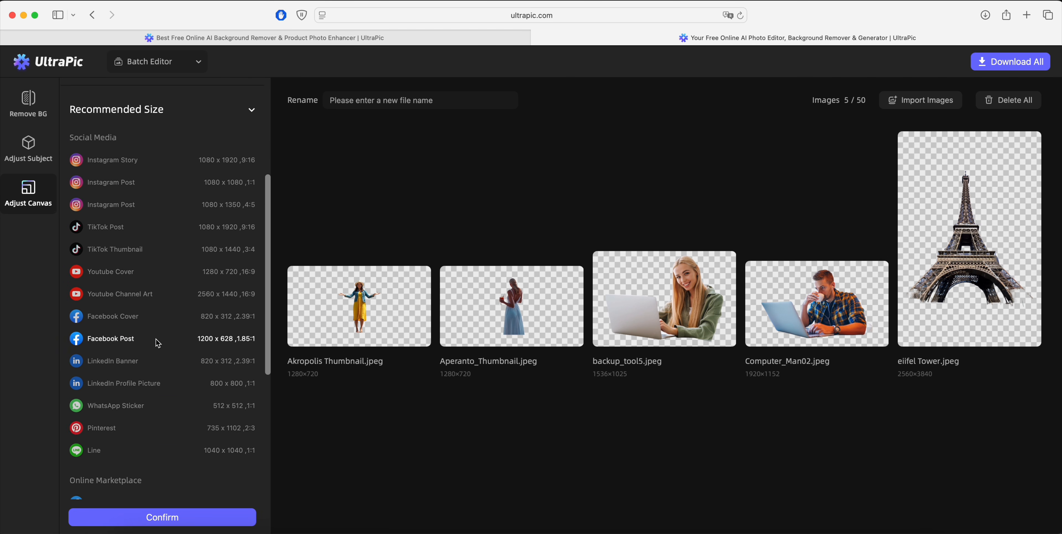
Try the YouTube Cover size (1280 x 720) on the batch canvases and switch them to TikTok Thumbnail (1080 x 1440).
left_click(127, 272)
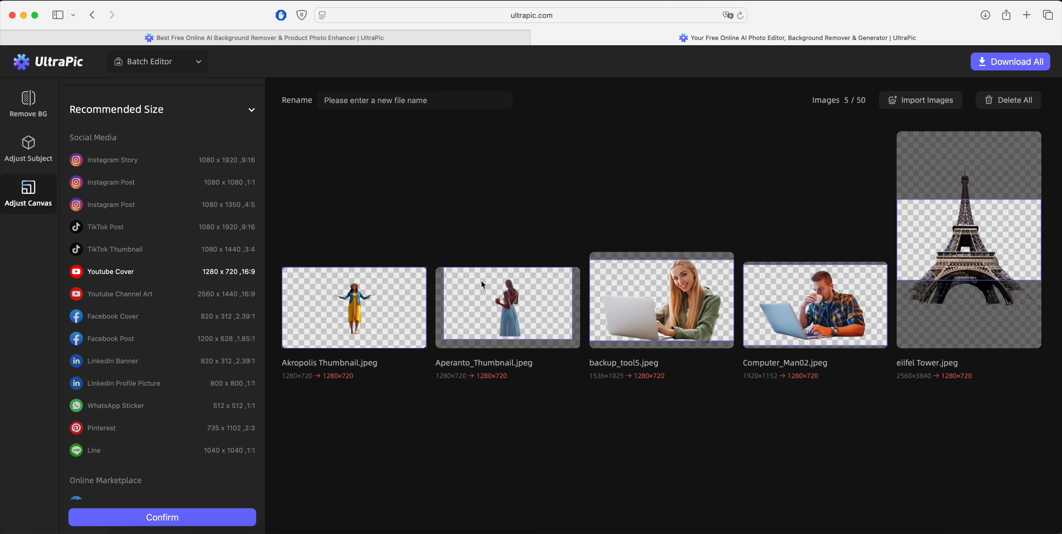
left_click(124, 255)
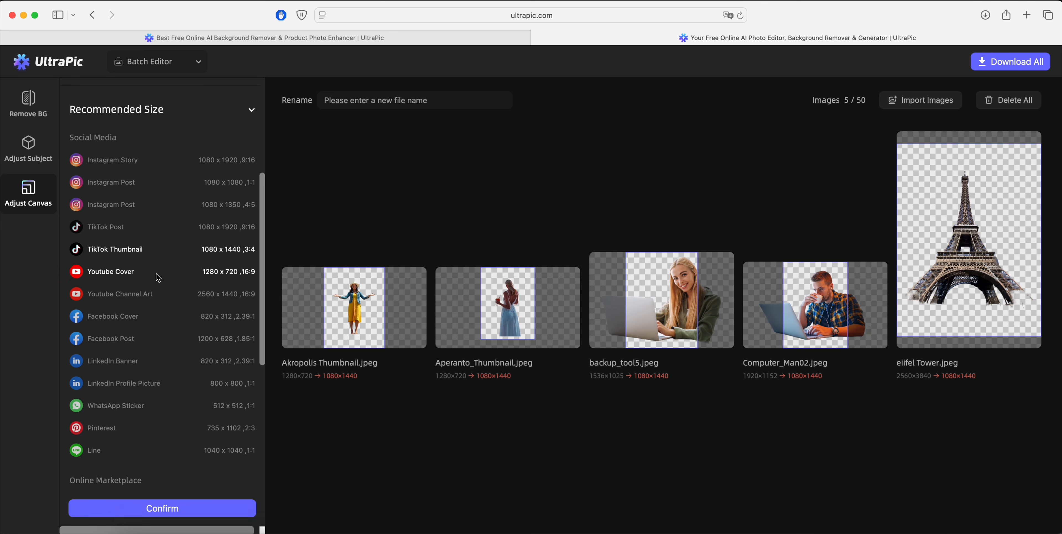
Set the batch subjects' relative canvas position to middle left and check their placement within the canvas crop.
left_click(29, 155)
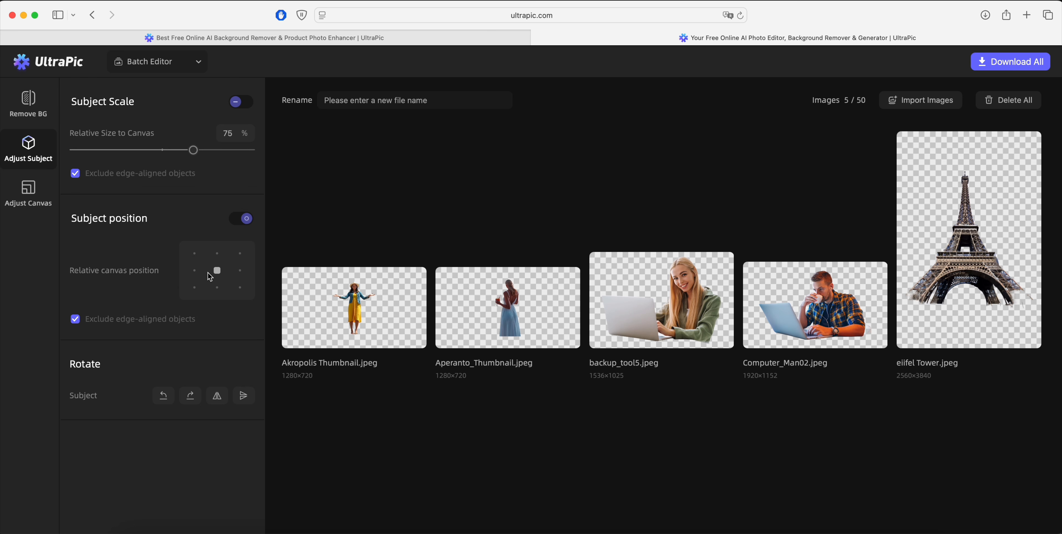
left_click(197, 272)
left_click(31, 198)
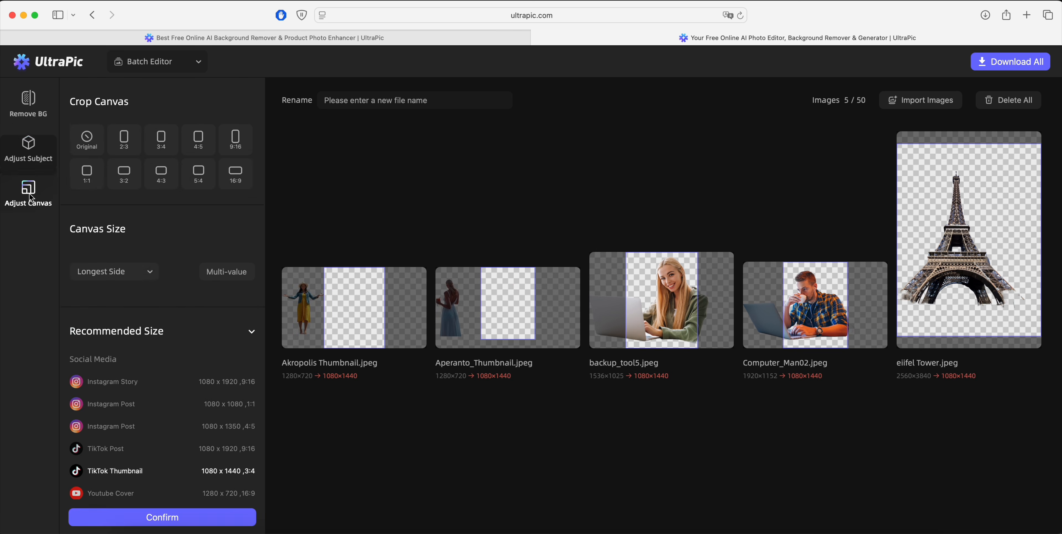
scroll(152, 368, "down", 4)
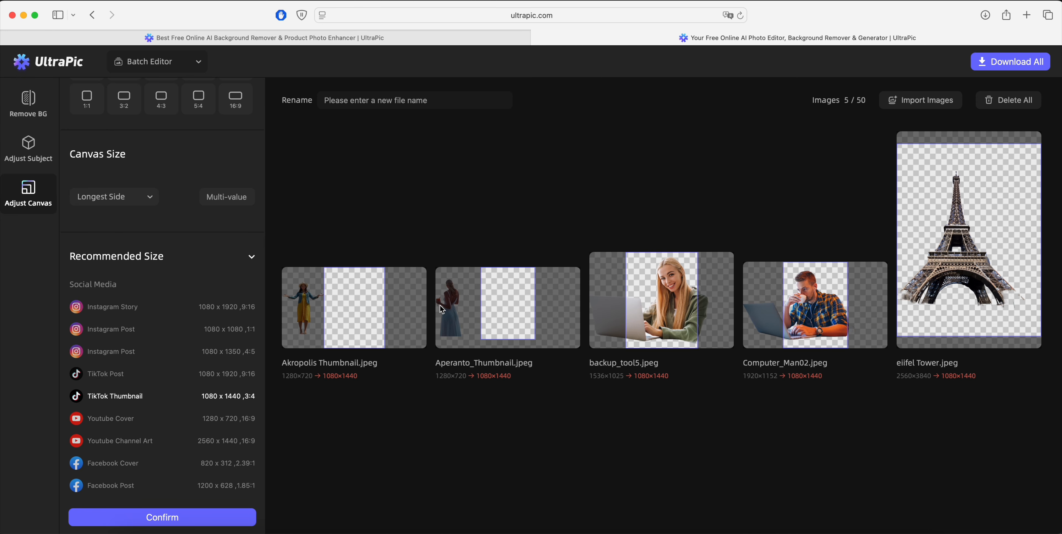
left_click(16, 161)
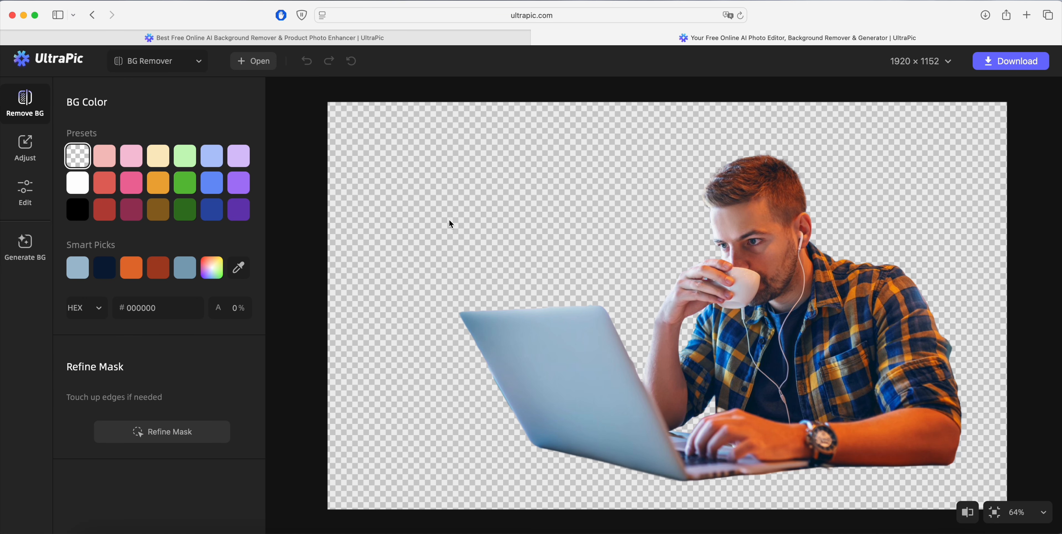
Move the cutout of the man with the laptop up and left and flip it horizontally, trying a 90° right rotation and back.
left_click(36, 156)
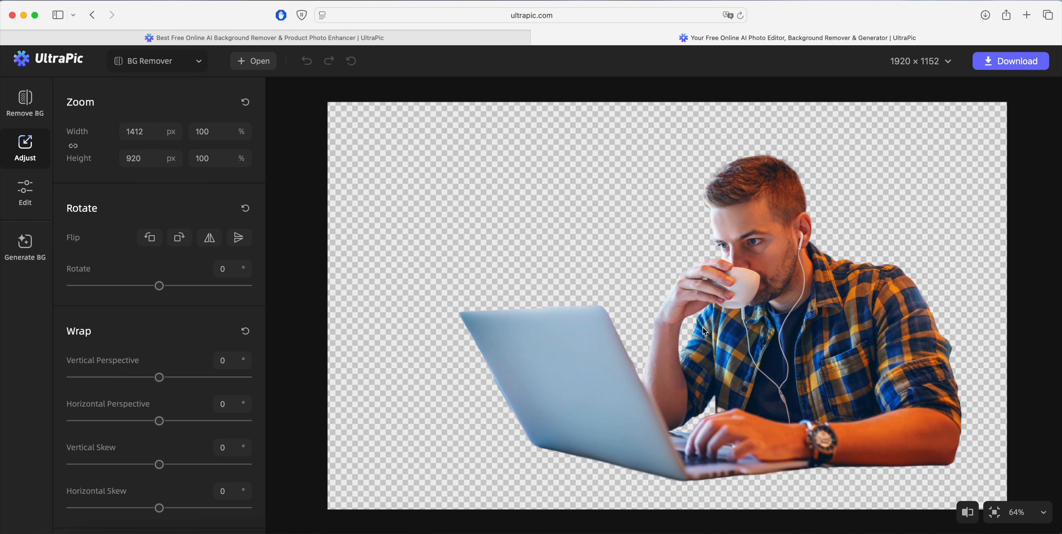
left_click_drag(704, 327, 586, 284)
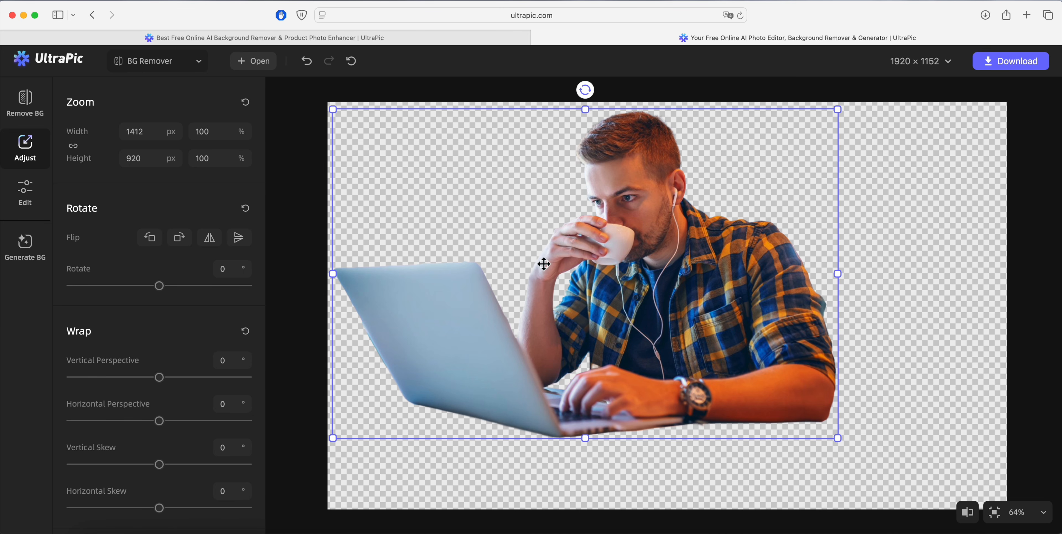
left_click(210, 239)
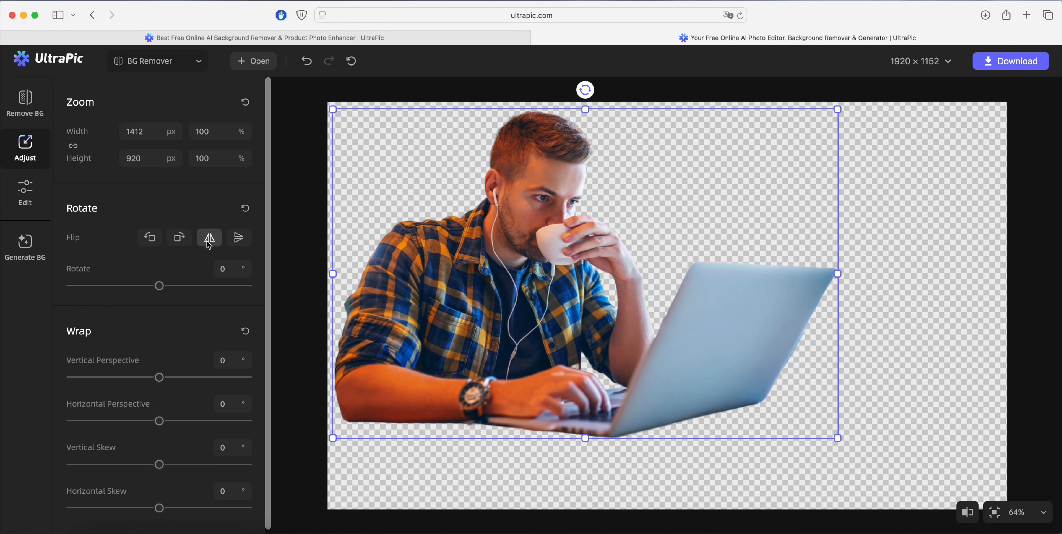
left_click(180, 238)
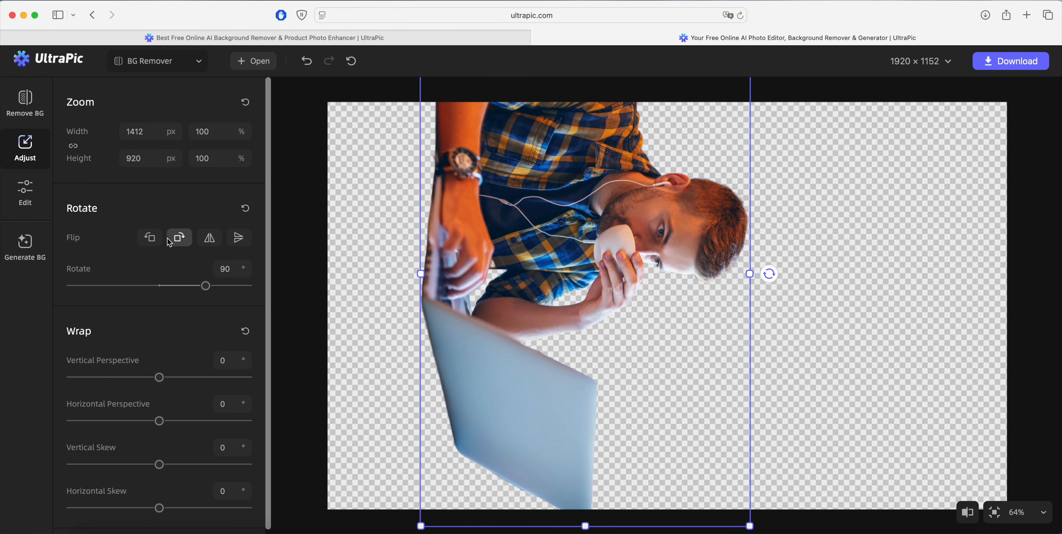
left_click(150, 238)
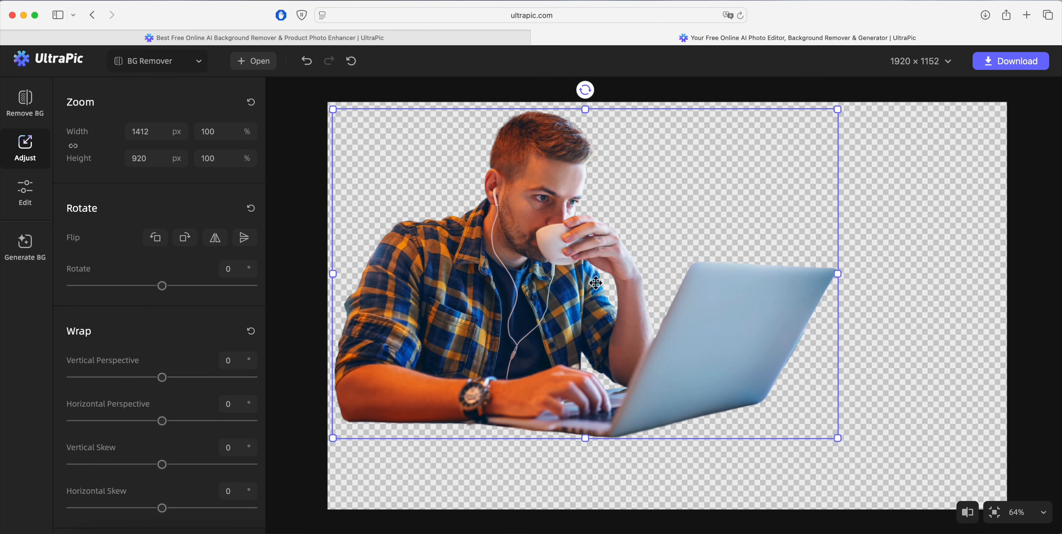
Set the man cutout's brightness to 29 and contrast to 15.
left_click(34, 191)
scroll(167, 238, "up", 5)
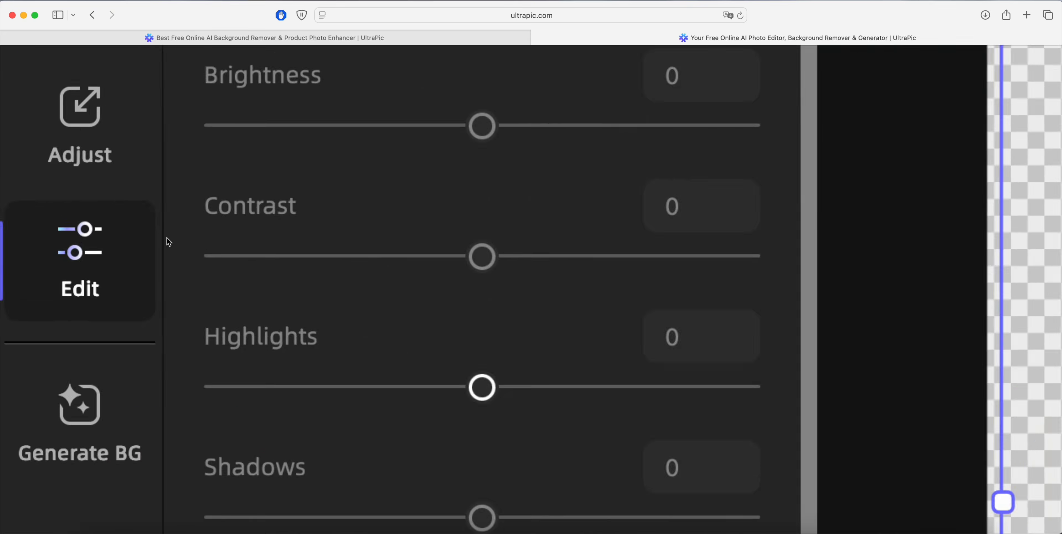
scroll(217, 237, "up", 2)
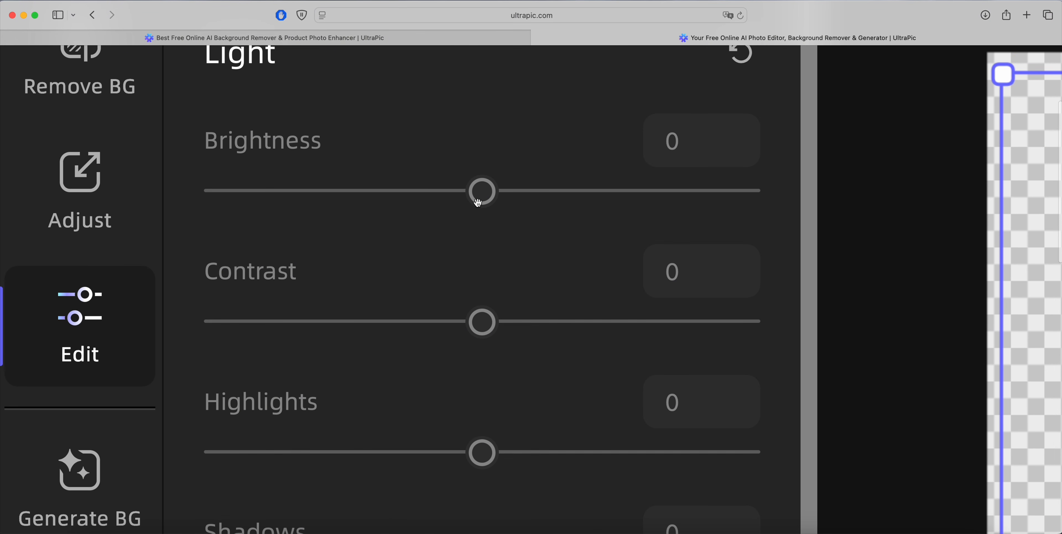
left_click_drag(491, 200, 564, 194)
left_click_drag(482, 325, 525, 322)
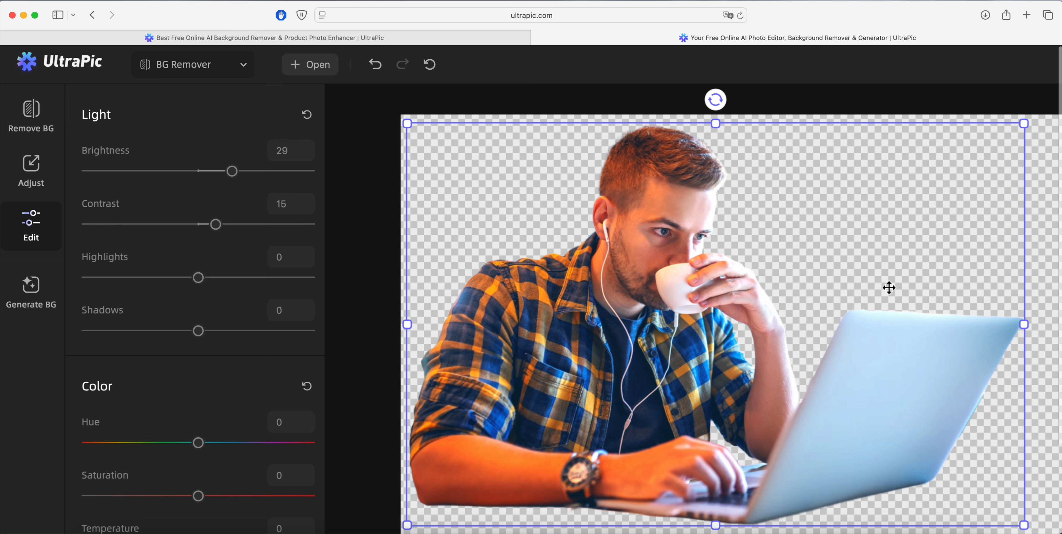
Set the man cutout's hue to -2, saturation to 2 and sharpening to 5.
scroll(219, 345, "down", 1)
scroll(219, 345, "down", 5)
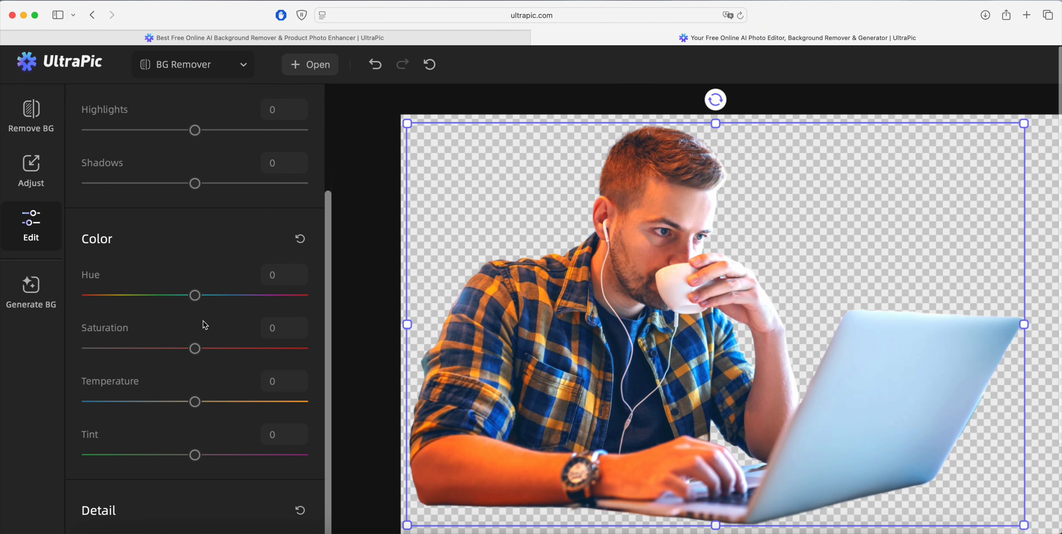
mouse_move(195, 295)
left_mouse_down()
mouse_move(219, 297)
mouse_move(194, 298)
left_mouse_up()
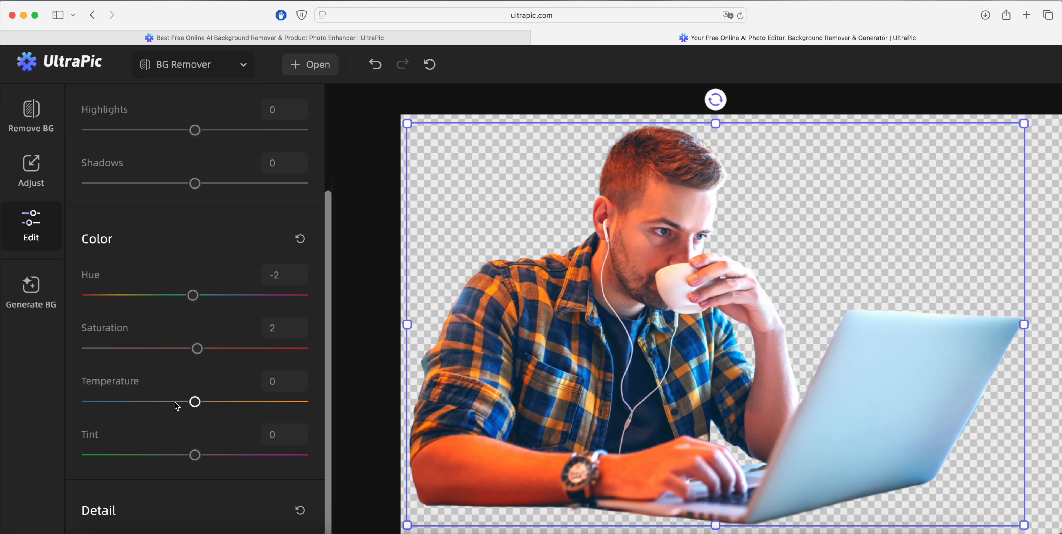
scroll(182, 445, "down", 2)
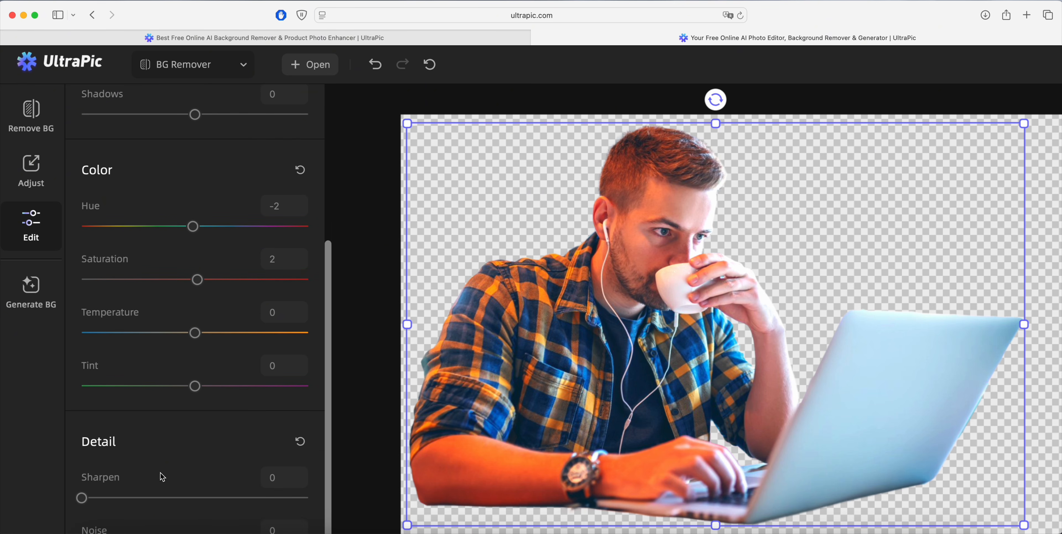
left_click_drag(82, 499, 87, 501)
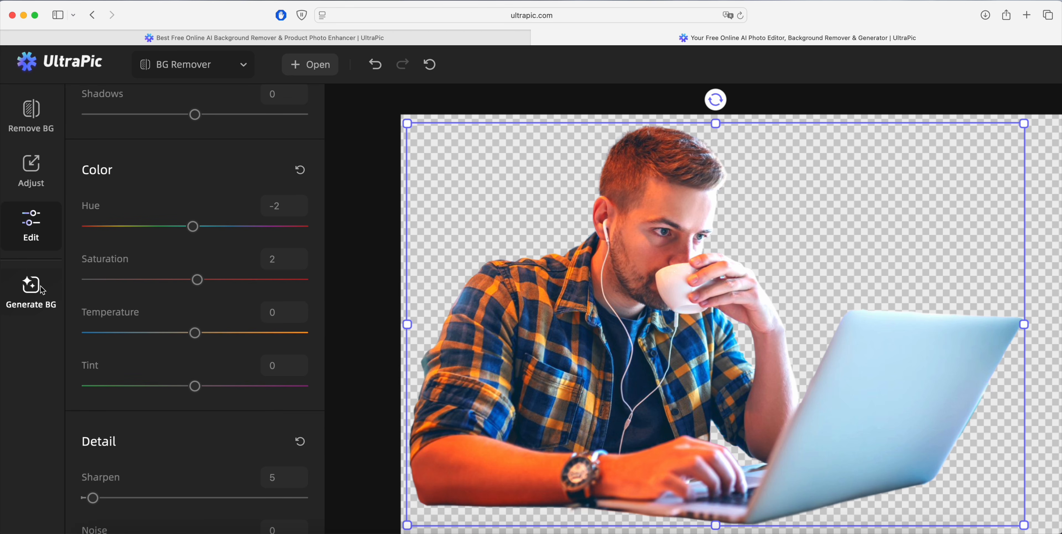
left_click(42, 169)
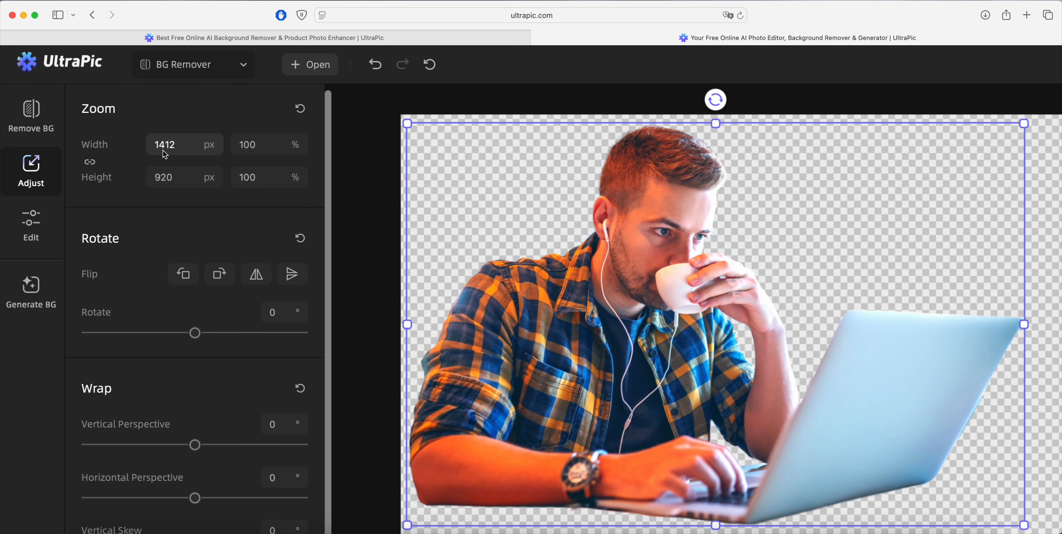
scroll(177, 174, "down", 3)
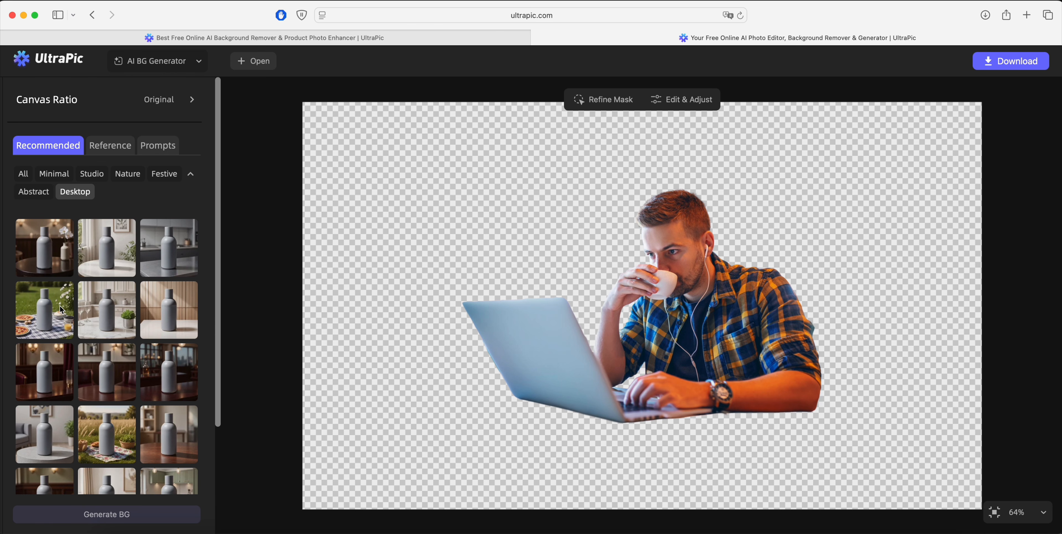
Generate an AI background for the man cutout from the dark wood-panelled Desktop template in the middle of the last row.
scroll(120, 440, "down", 3)
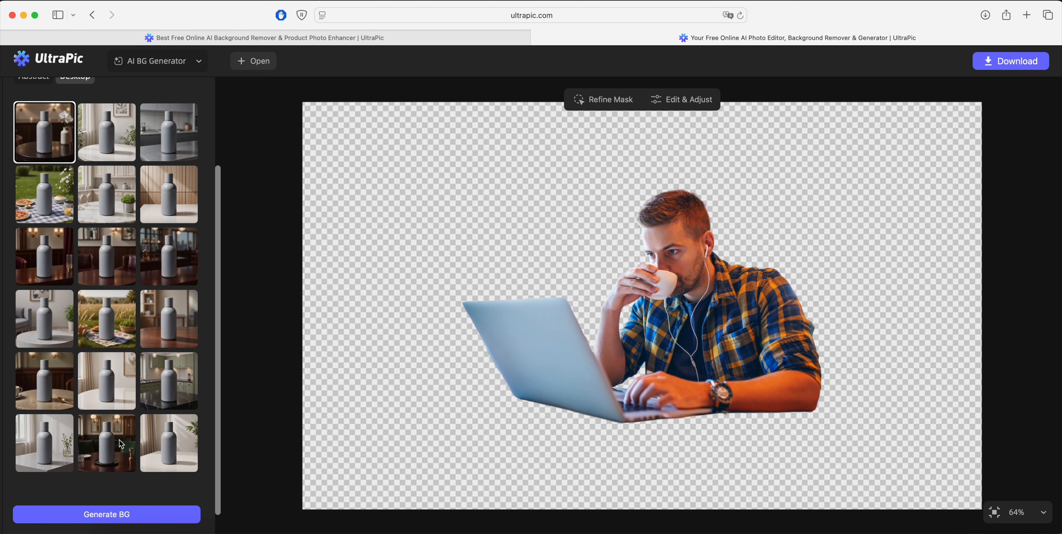
left_click(119, 439)
left_click(131, 516)
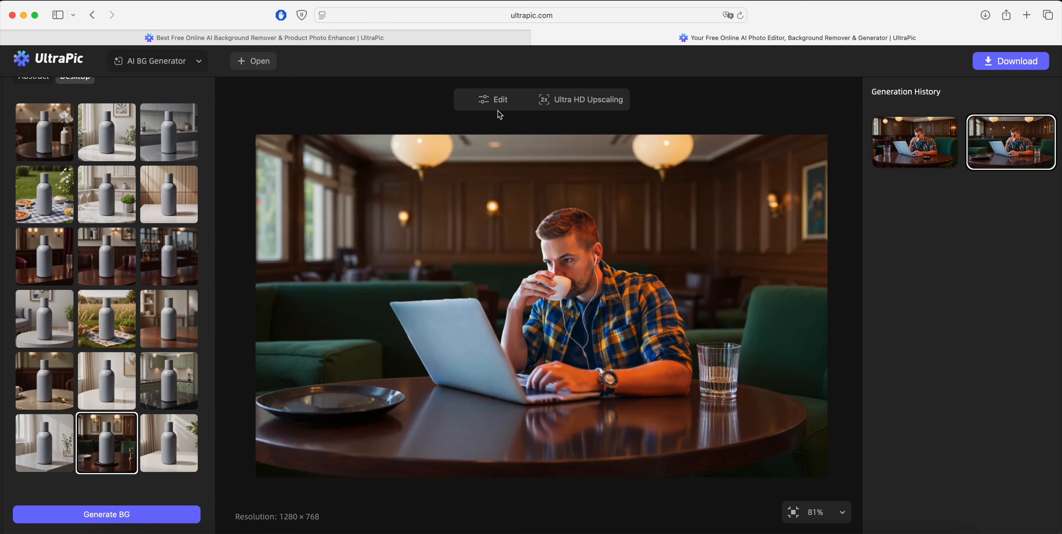
Edit the generated café image, setting the man layer's brightness to -24, contrast to -20 and highlights to -36.
left_click(497, 101)
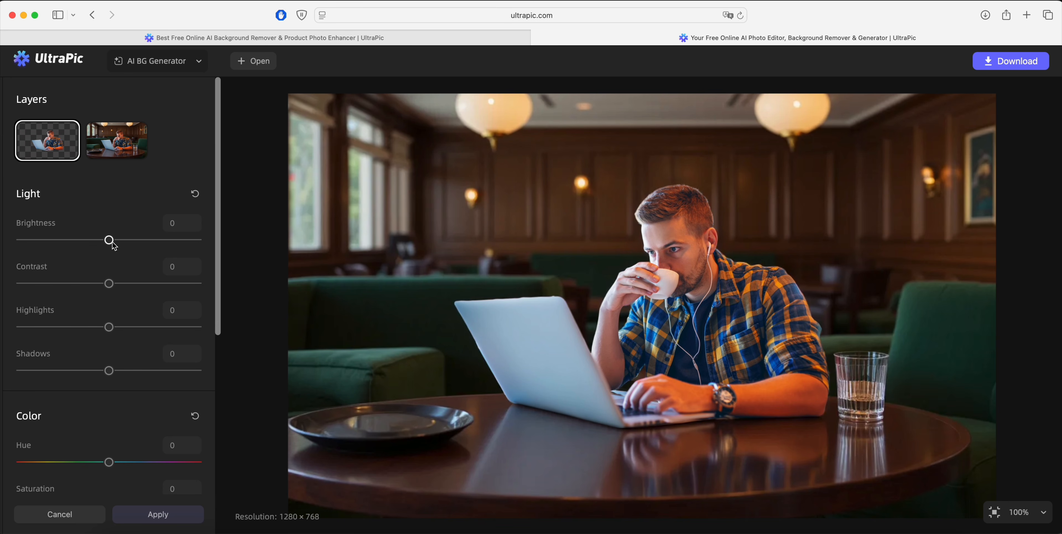
left_click_drag(109, 241, 88, 244)
mouse_move(111, 284)
left_mouse_down()
mouse_move(81, 285)
mouse_move(91, 283)
left_mouse_up()
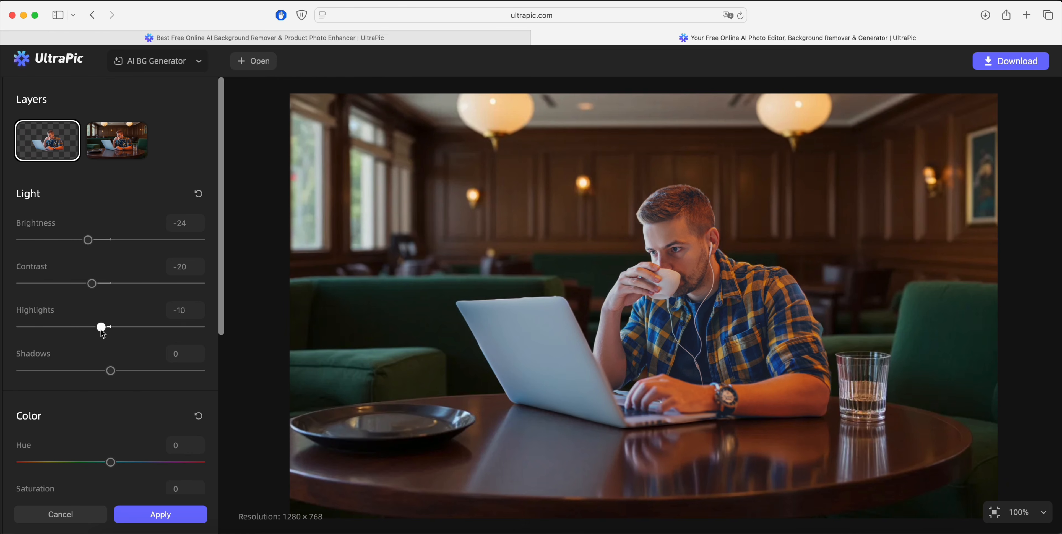
left_click_drag(100, 331, 79, 334)
Set the man layer's sharpening to 3 and its brightness to -44.
scroll(82, 335, "down", 6)
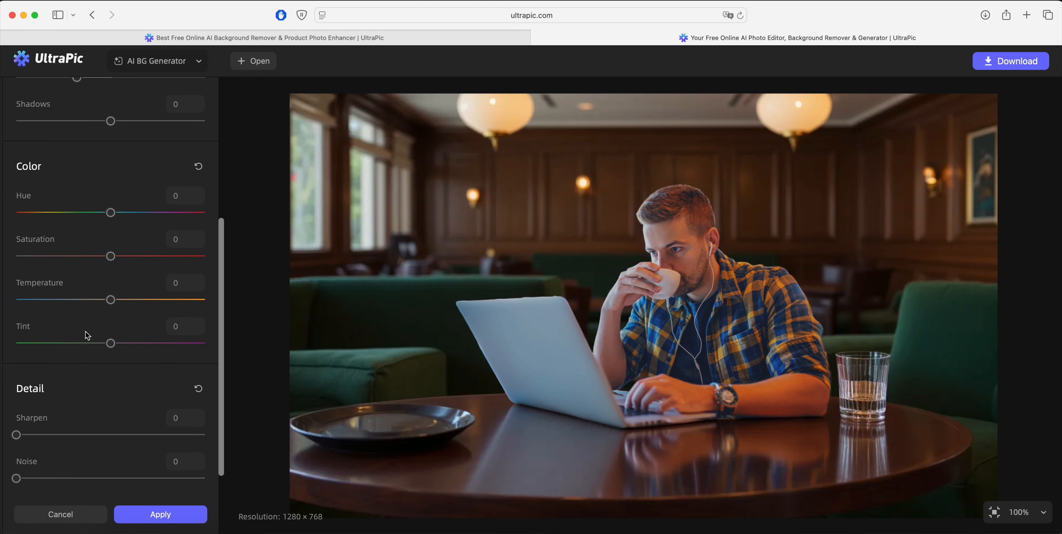
scroll(86, 335, "down", 3)
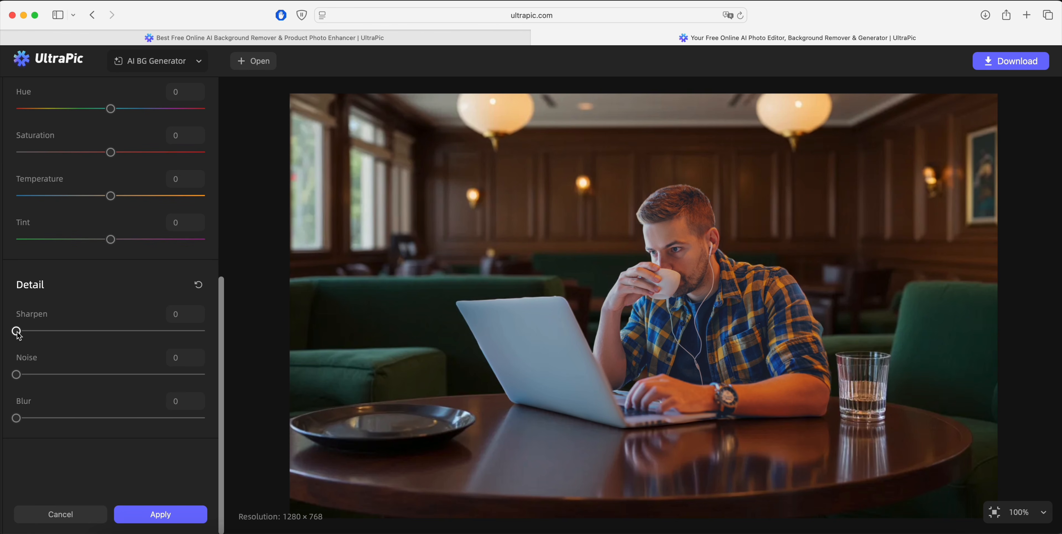
mouse_move(18, 335)
left_mouse_down()
mouse_move(32, 331)
mouse_move(21, 332)
left_mouse_up()
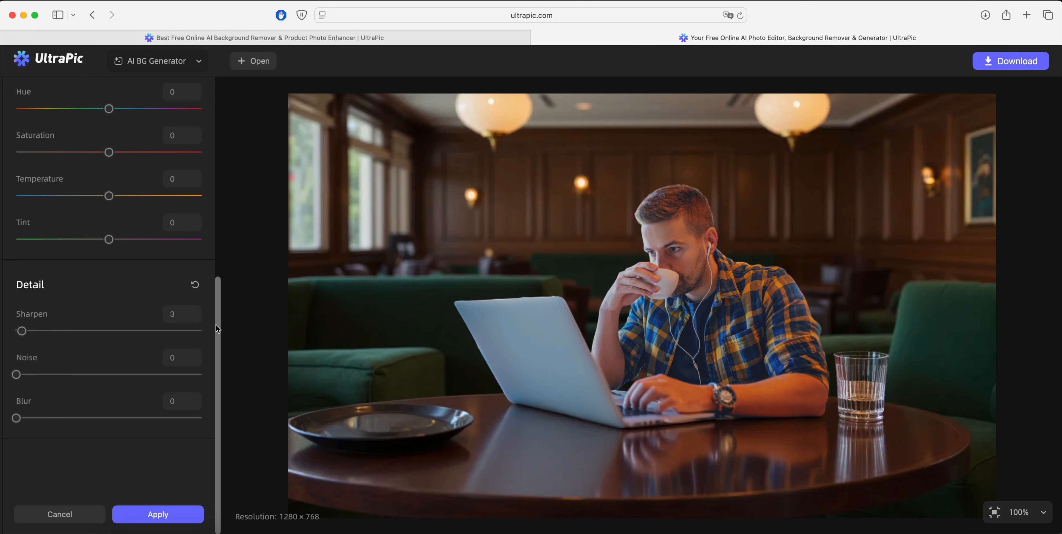
scroll(140, 359, "up", 6)
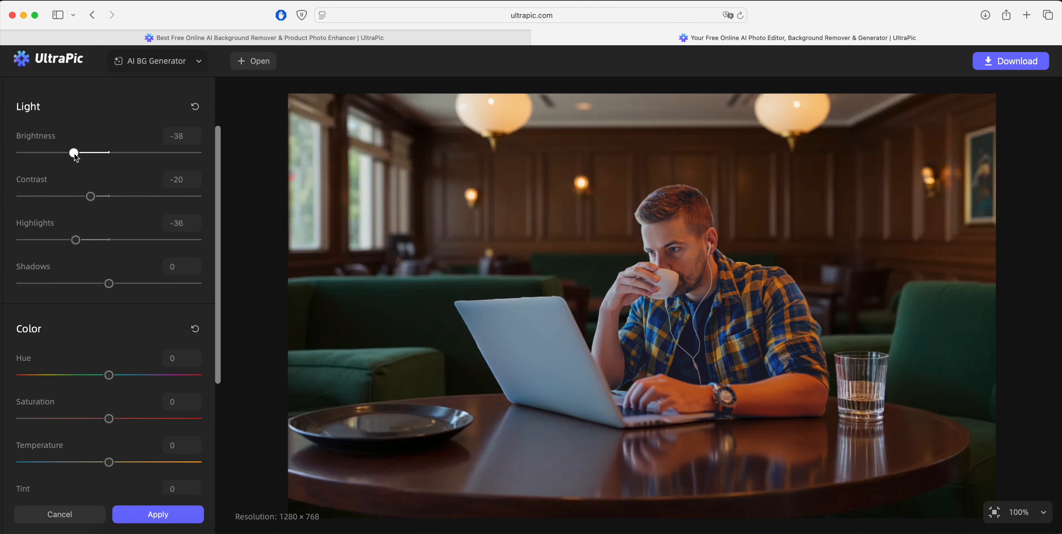
left_click_drag(75, 155, 68, 155)
scroll(531, 297, "down", 2)
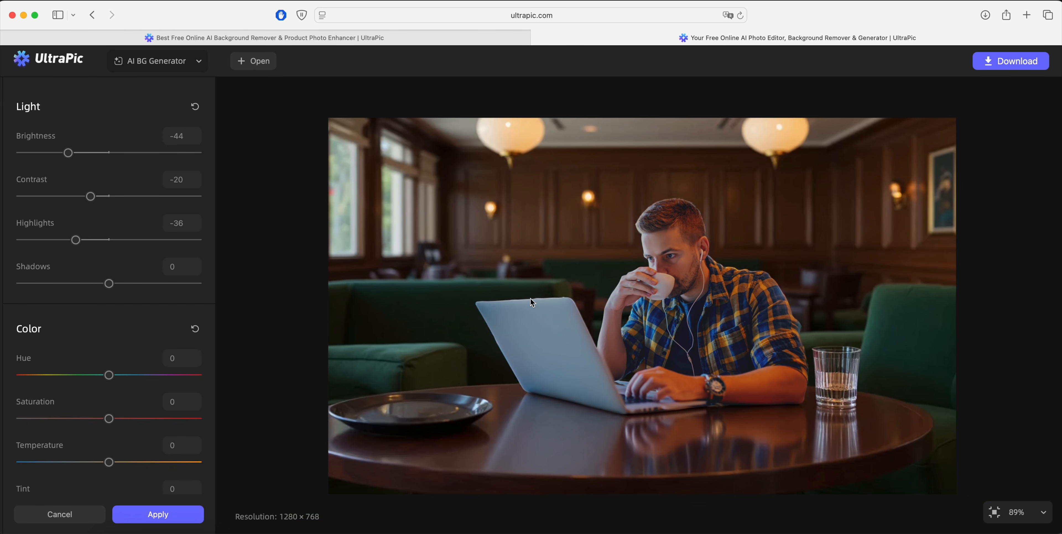
scroll(530, 299, "down", 1)
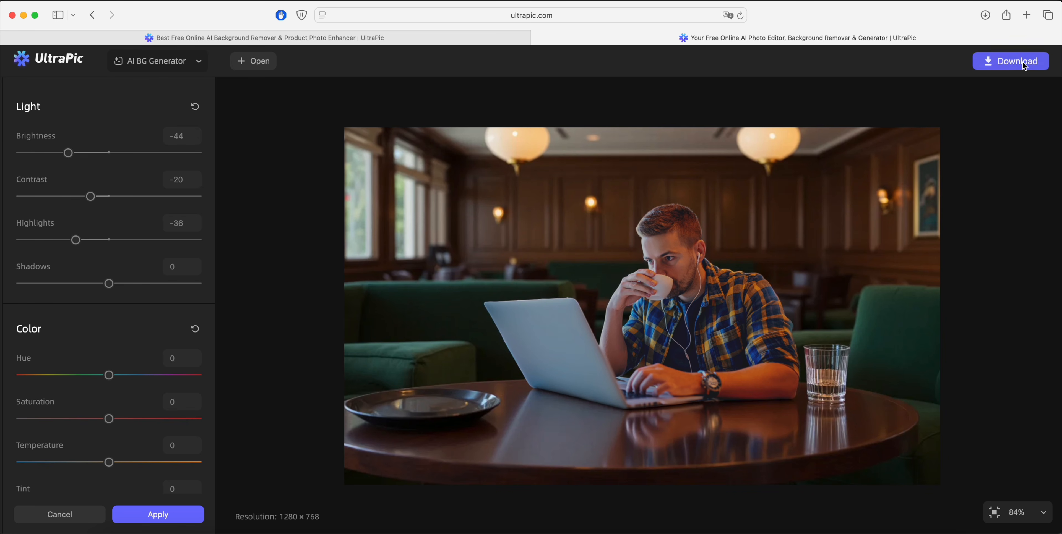
Download the edited café image as a JPEG at the highest quality, and apply the layer edits.
left_click(1024, 66)
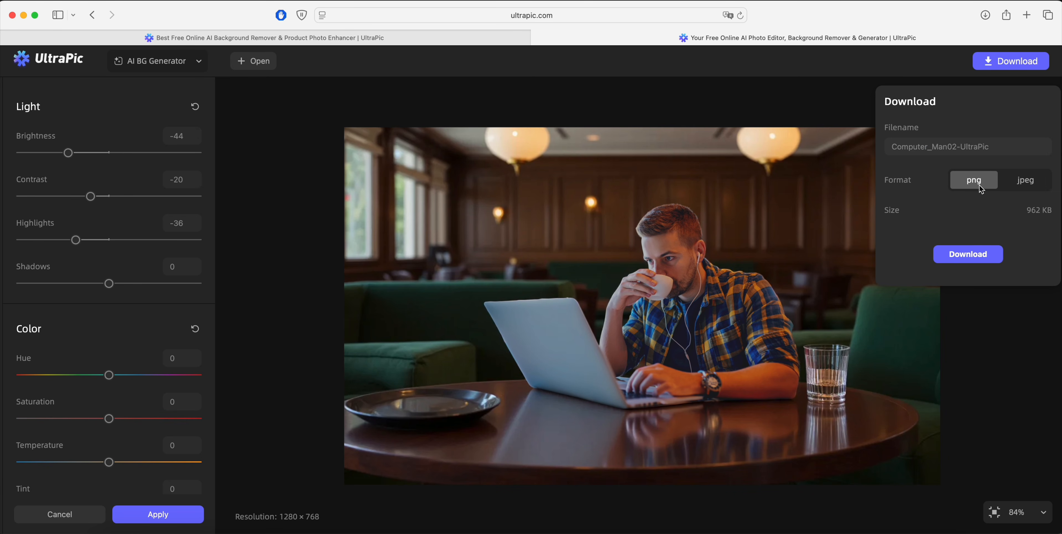
left_click(1019, 183)
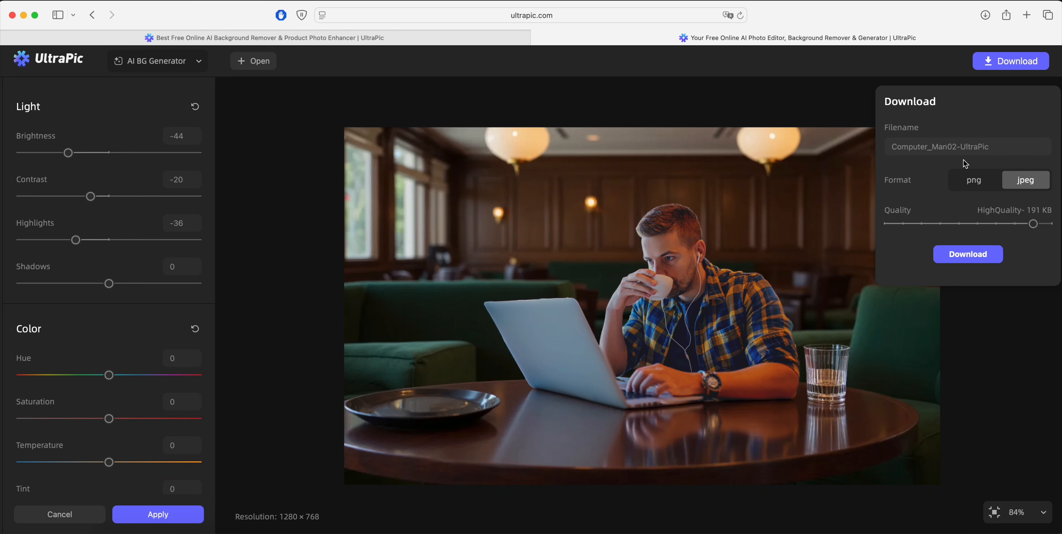
left_click_drag(1035, 229, 987, 233)
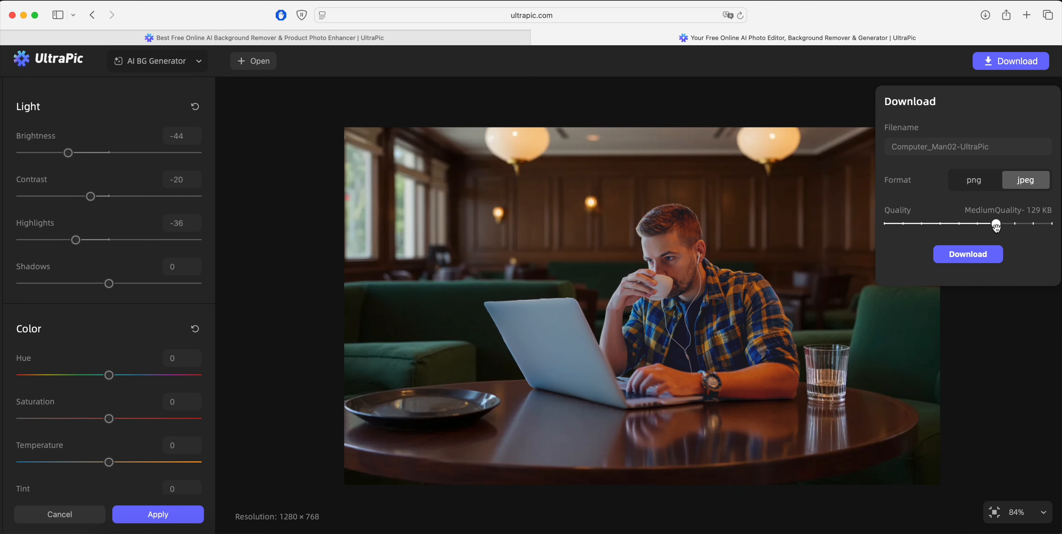
left_click(1014, 227)
left_click(1049, 231)
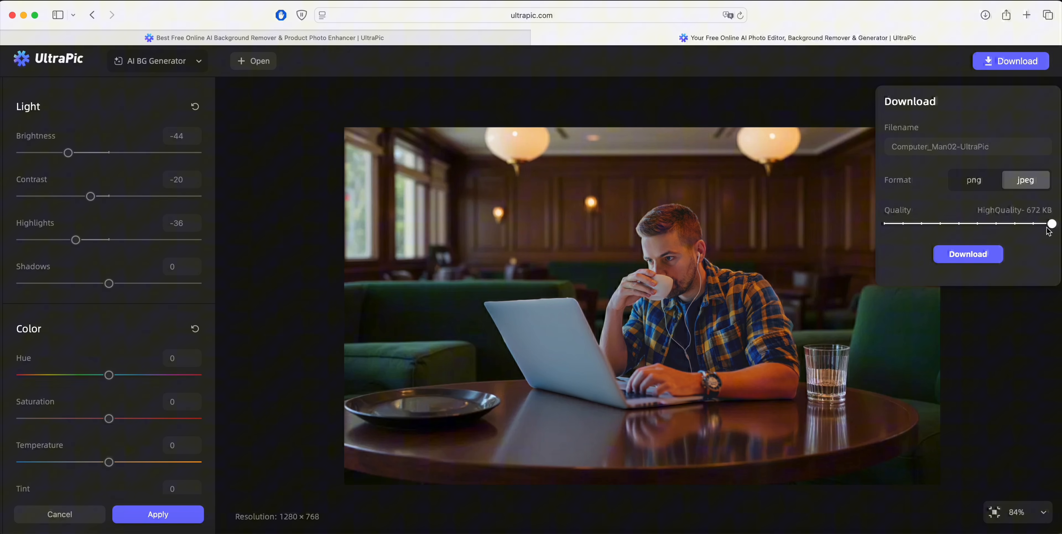
left_click(975, 253)
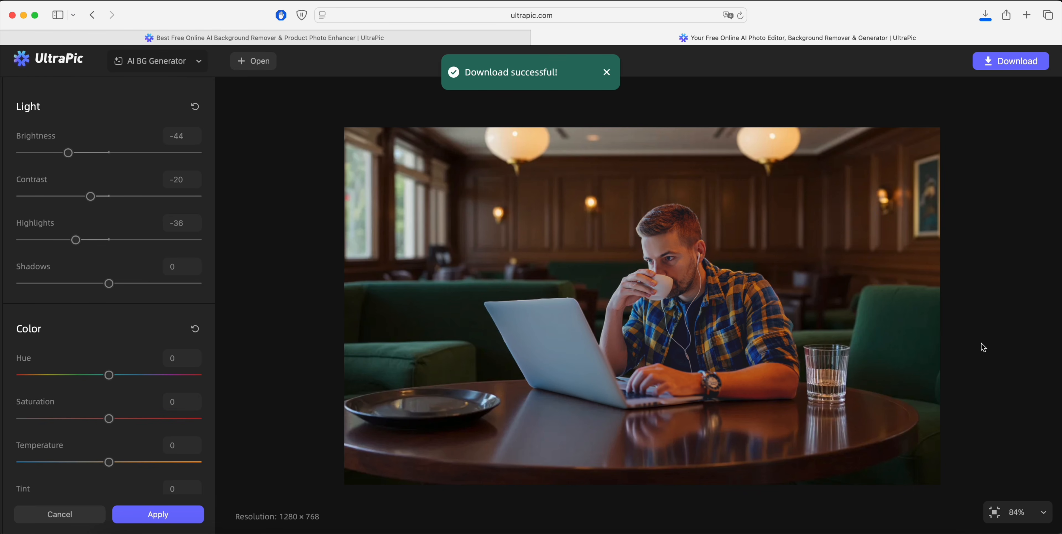
left_click(158, 515)
Compare the three café images in the generation history, finishing on the edited version.
mouse_move(918, 167)
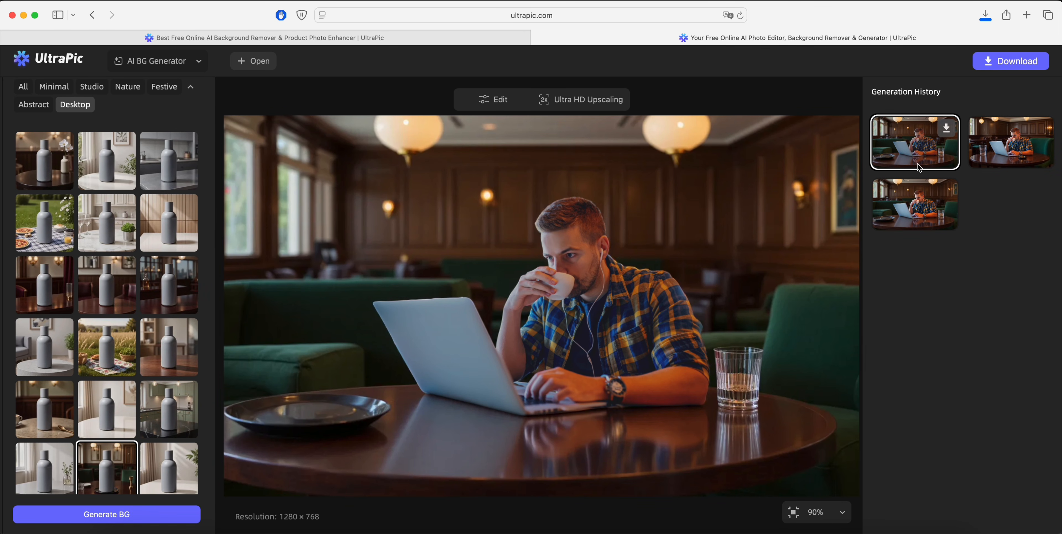
left_click(997, 158)
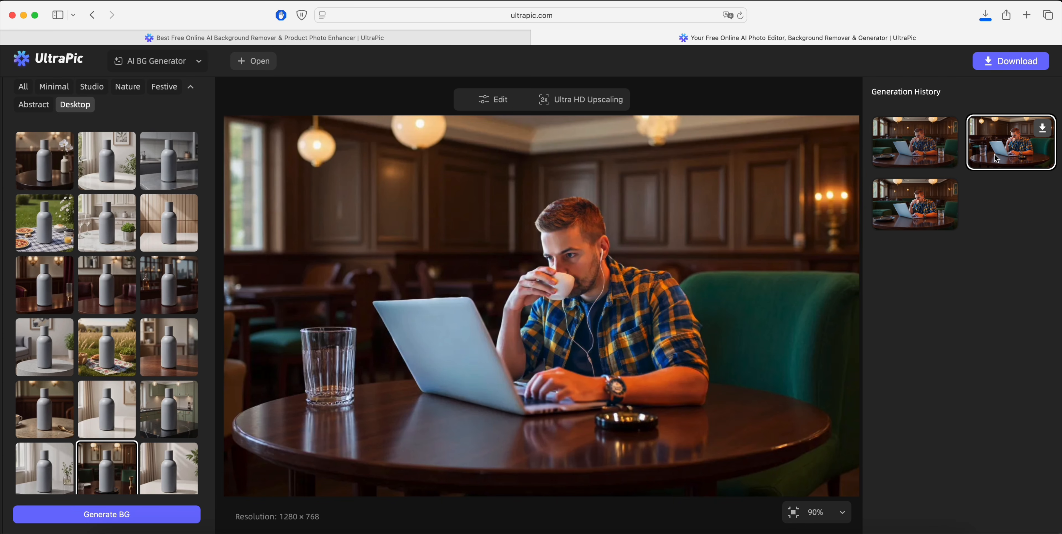
left_click(925, 202)
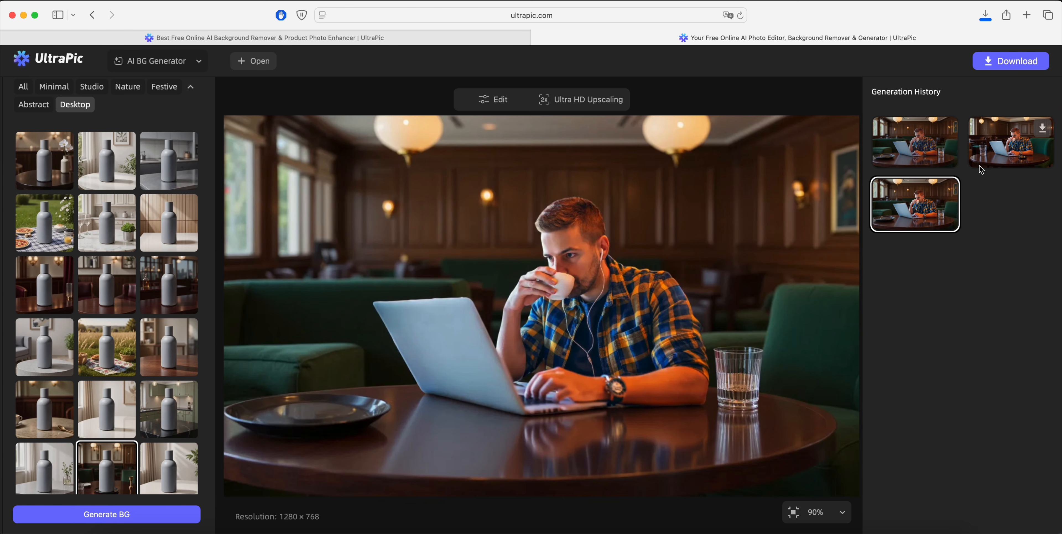
left_click(987, 154)
left_click(919, 202)
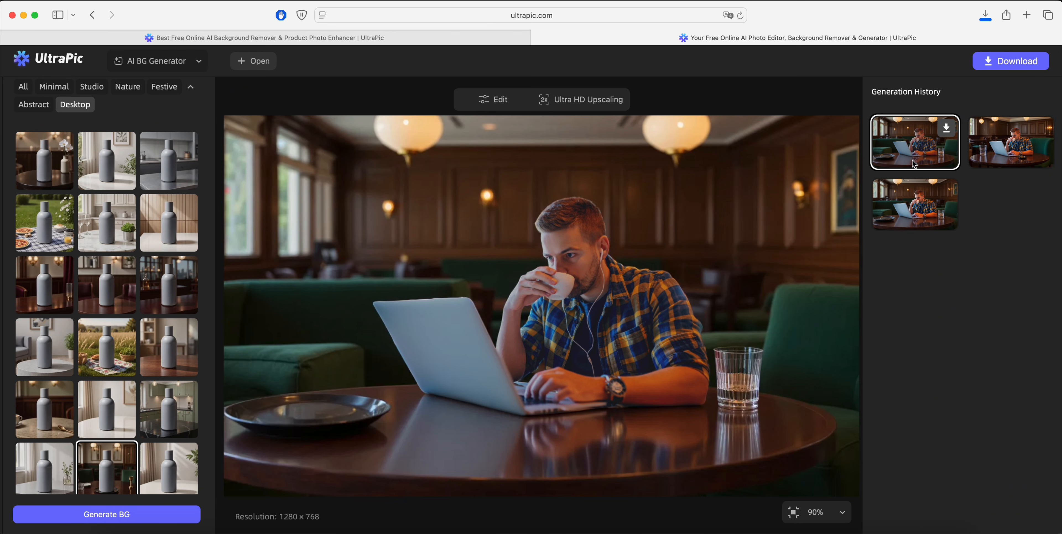
left_click(988, 152)
left_click(891, 163)
left_click(987, 146)
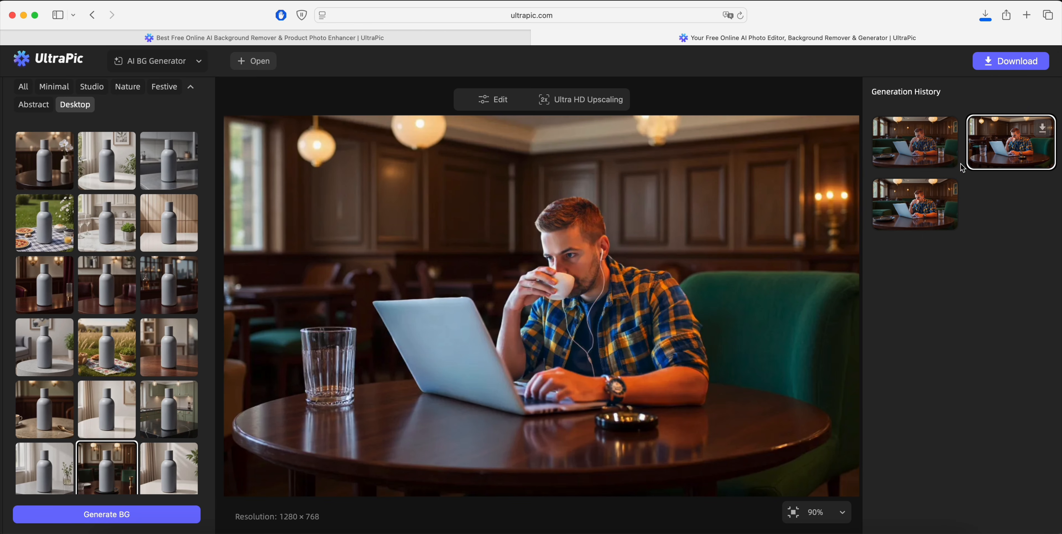
left_click(919, 205)
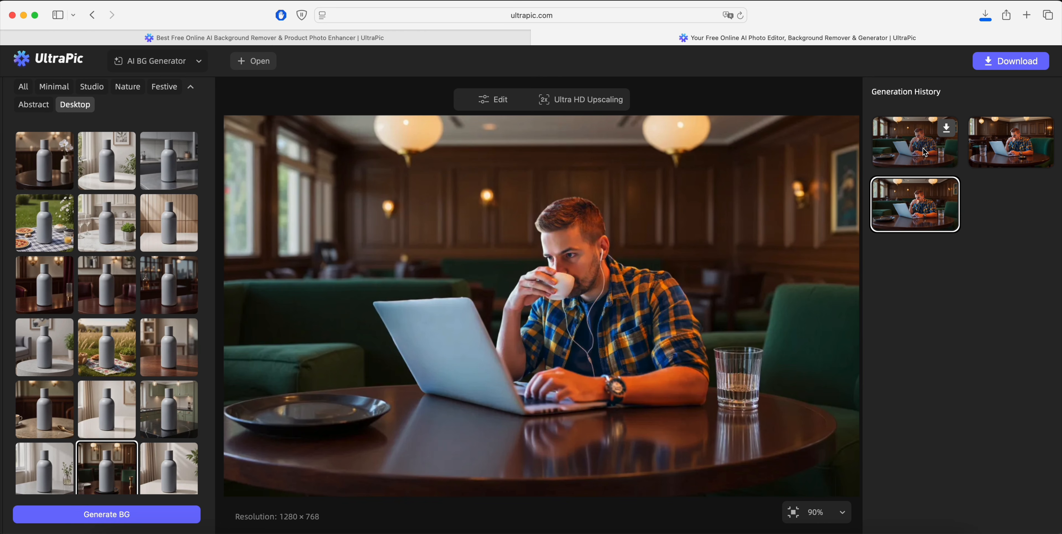
left_click(903, 160)
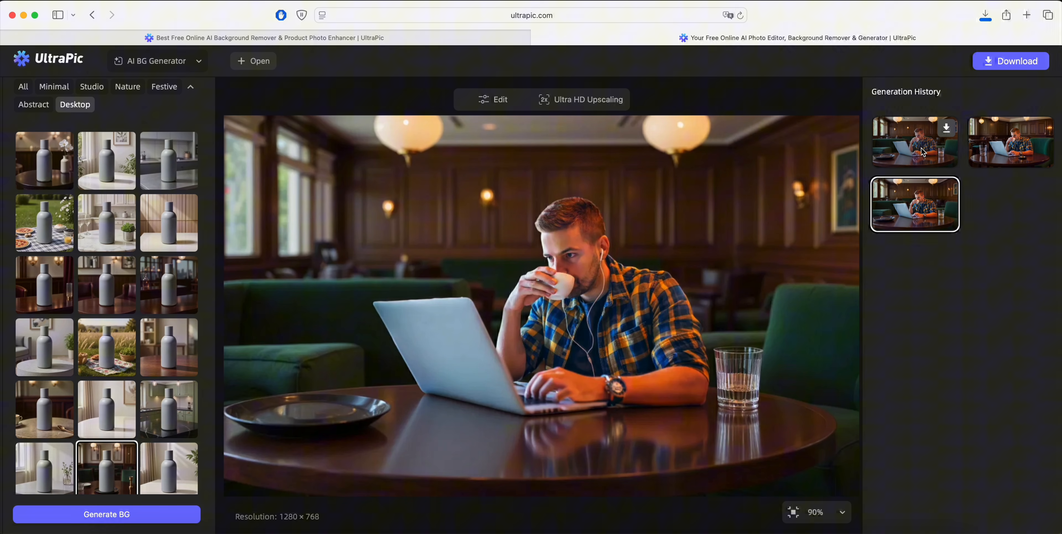
left_click(945, 137)
left_click(630, 303)
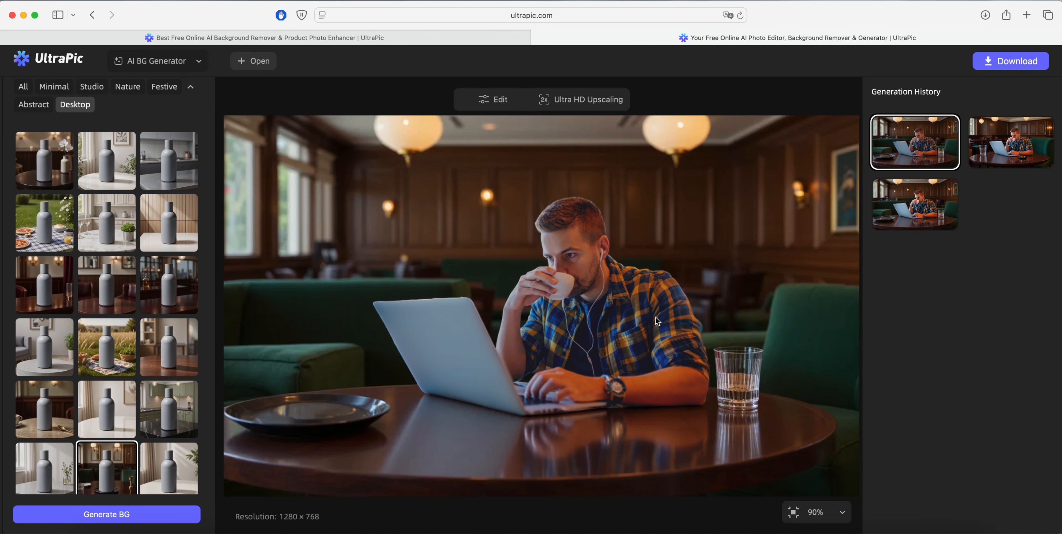
Switch back to the open UltraPic home page.
left_click(484, 42)
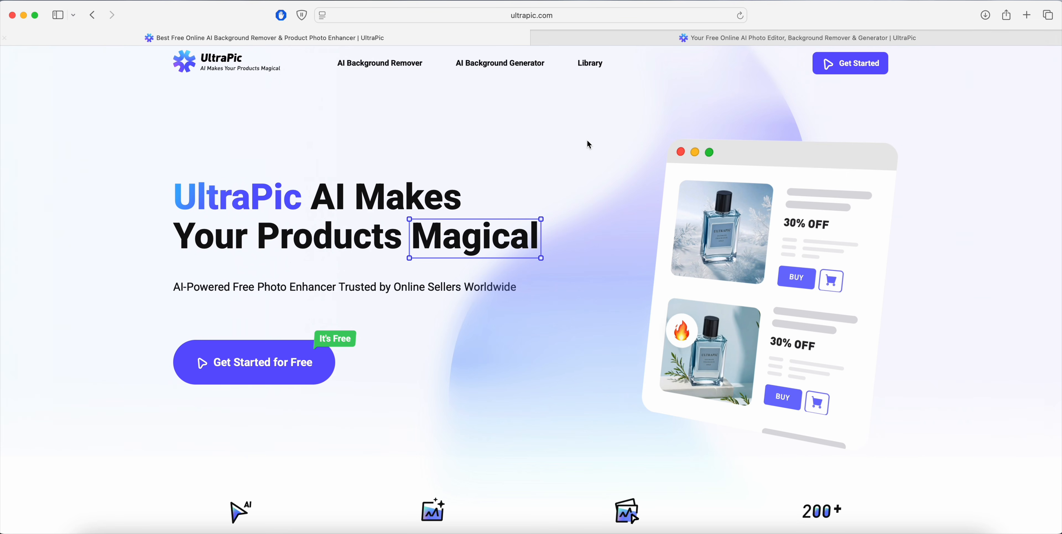